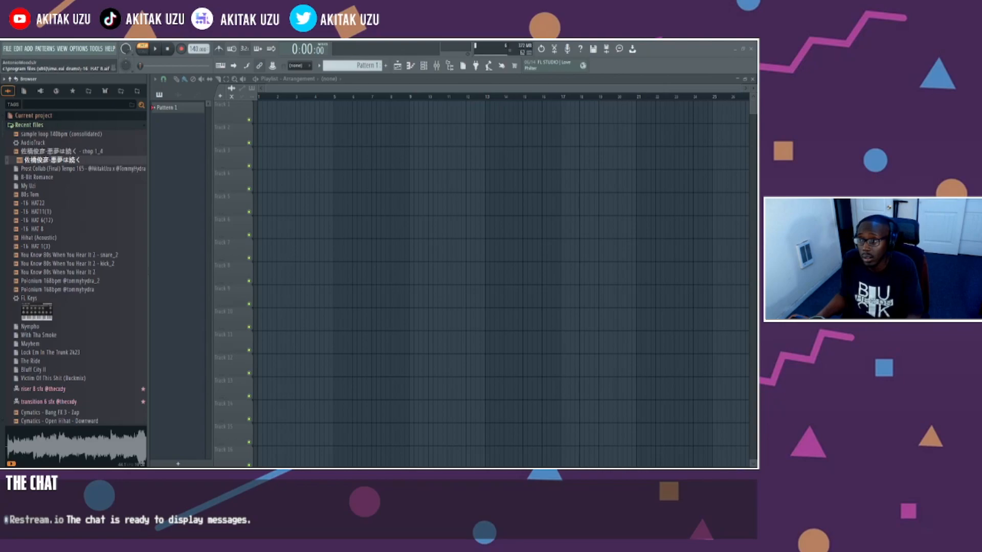
Load the full 悪夢は続く sample into the project without a playlist clip and trim the silence from its end in Edison.
left_click_drag(52, 160, 267, 122)
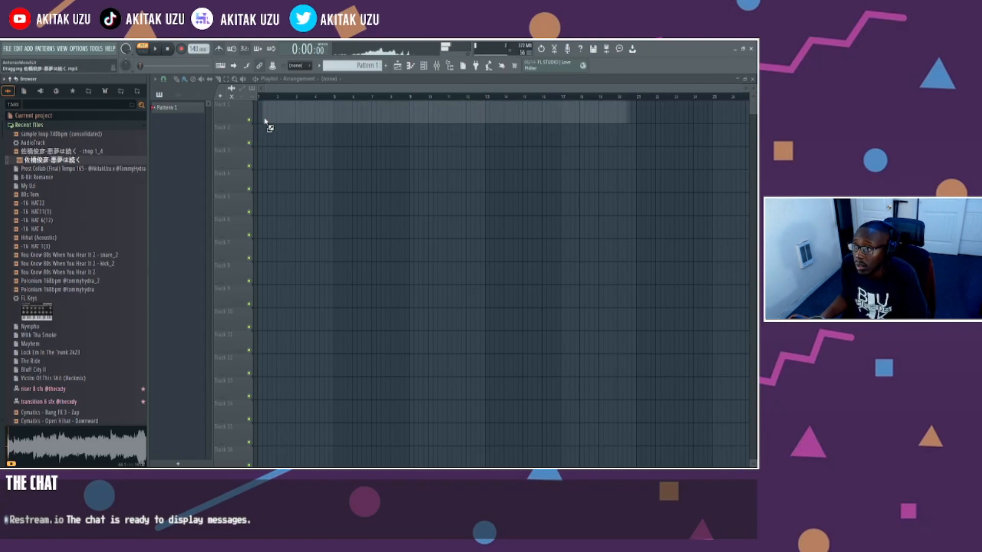
right_click(282, 113)
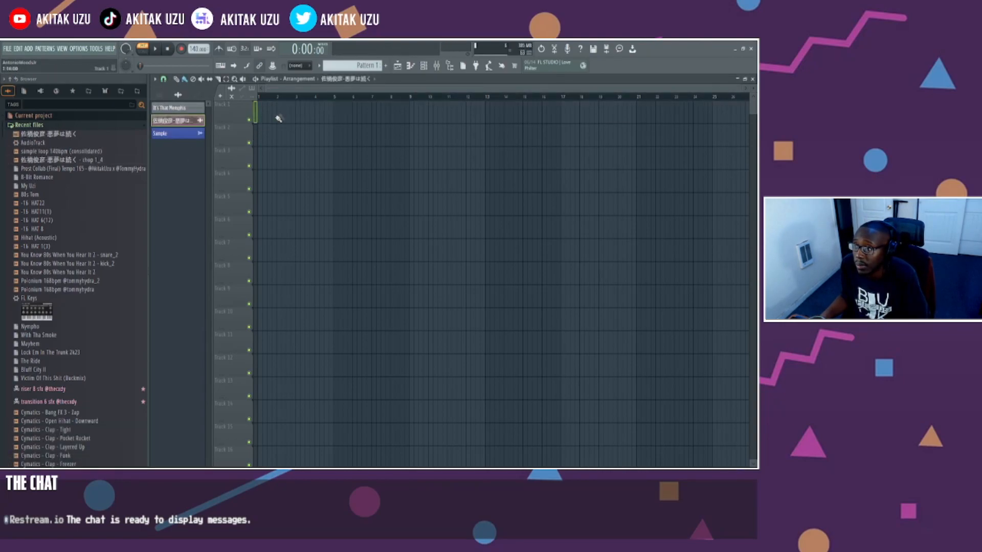
left_click(67, 161)
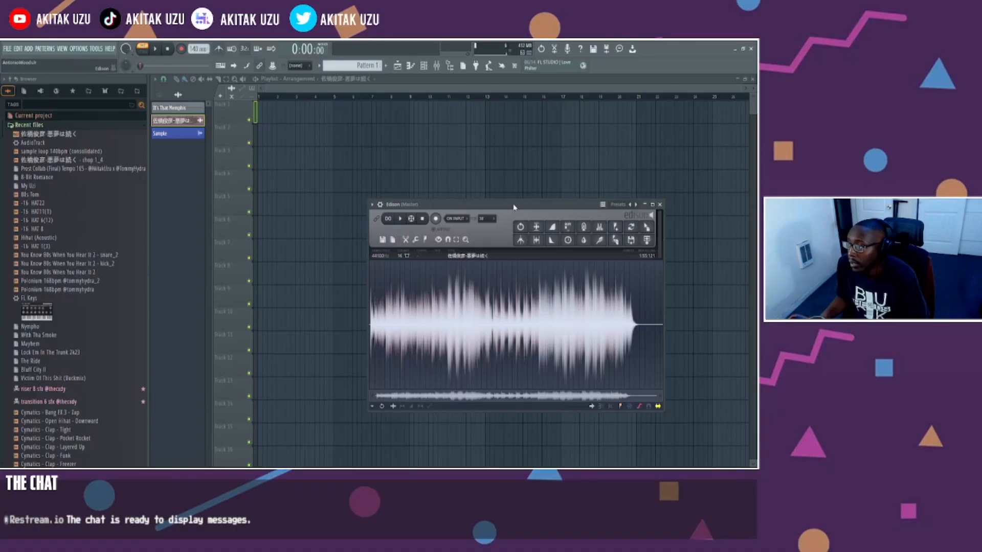
left_click_drag(469, 206, 359, 186)
left_click(428, 220)
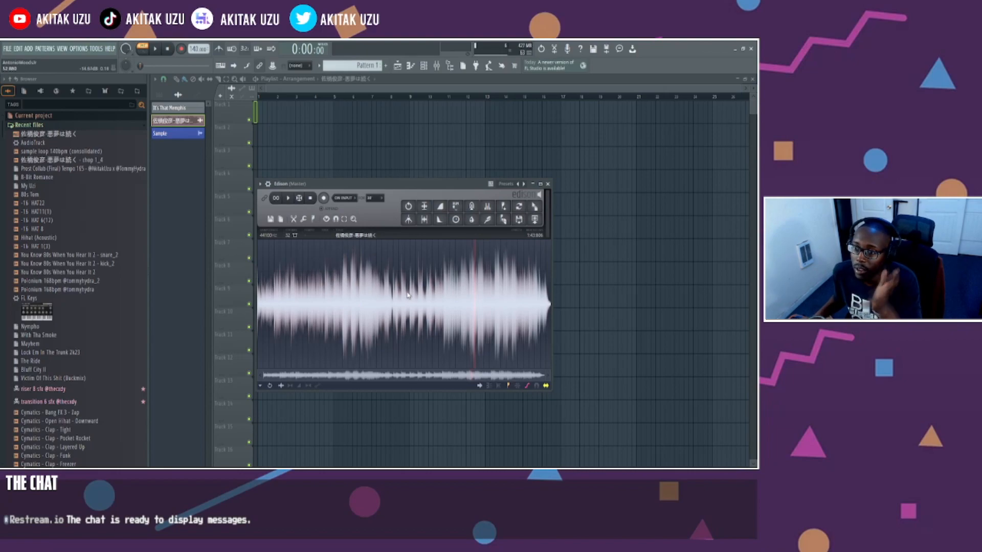
Mark the opening section of the waveform, up to the first volume rise, as a region named chop1.
scroll(362, 295, "up", 5)
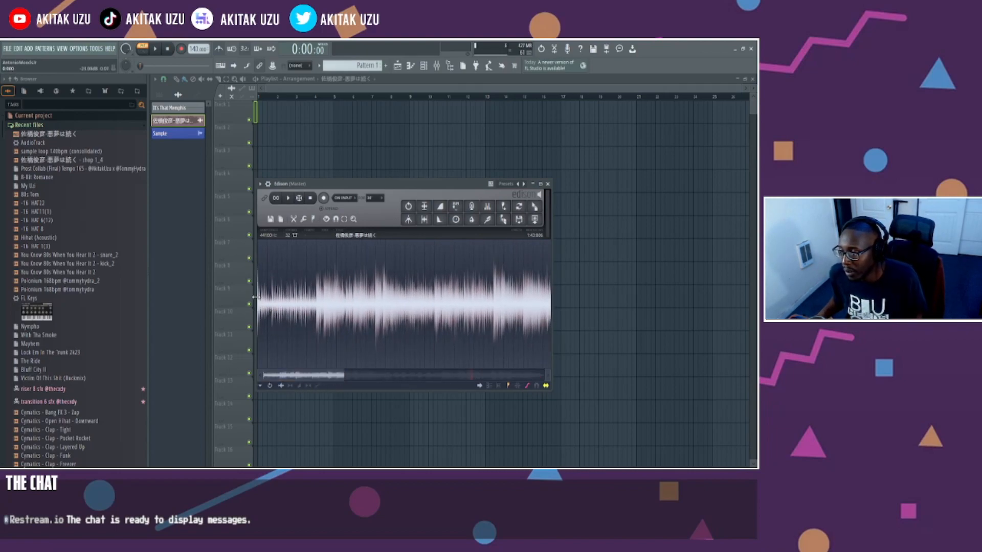
left_click_drag(259, 302, 319, 315)
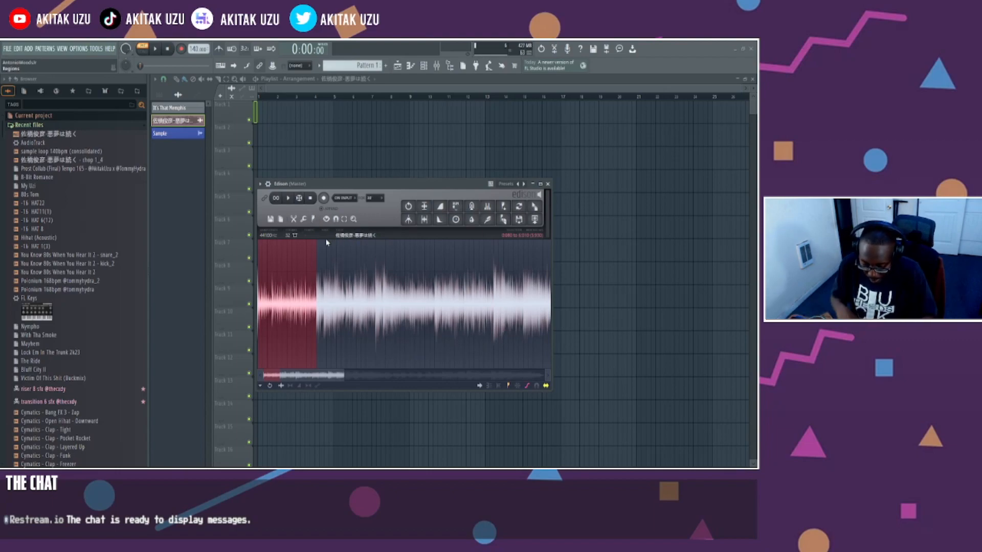
key("Return")
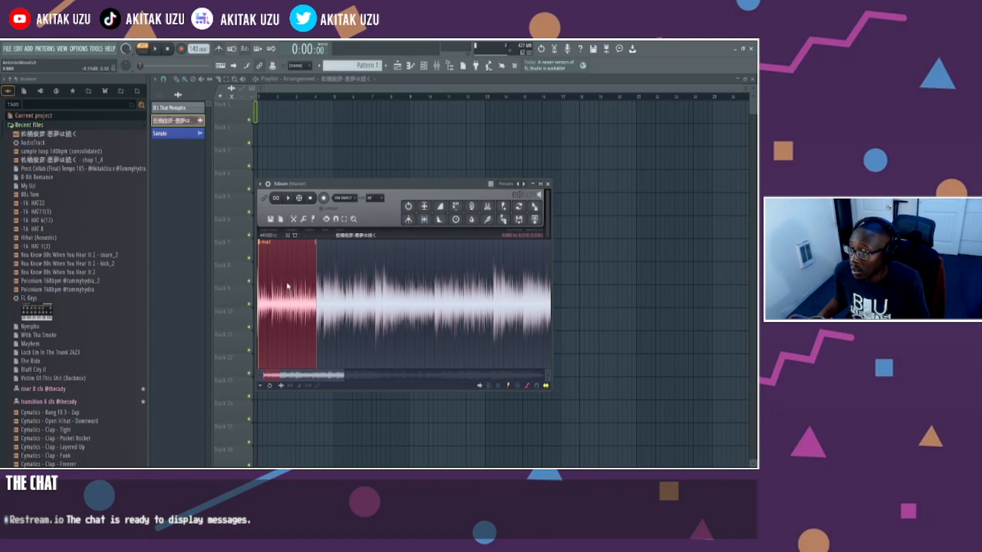
Fine-tune the end marker of the chop1 region near the following hit and move its start marker to the sample's beginning.
scroll(355, 275, "up", 5)
scroll(344, 272, "up", 2)
left_click_drag(346, 244, 327, 256)
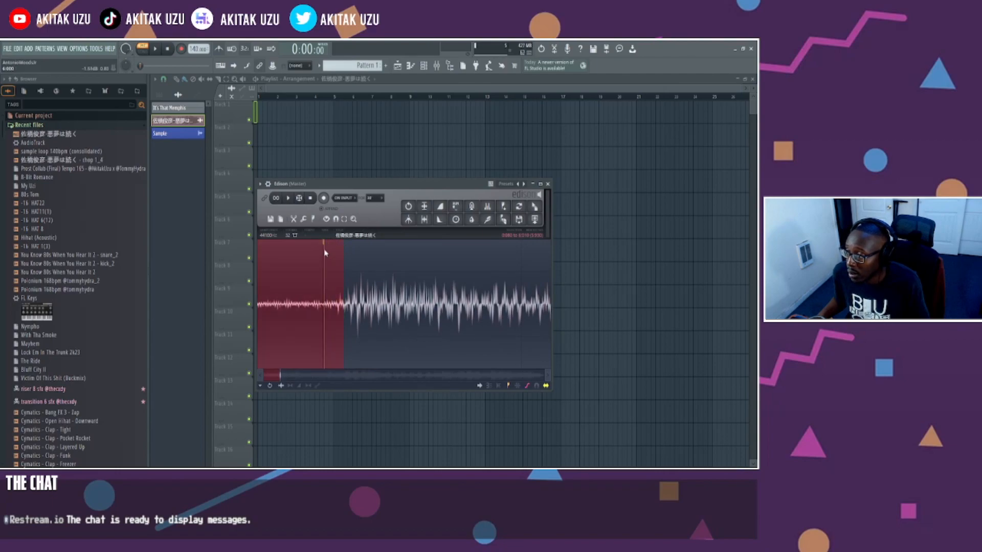
left_click(325, 244)
scroll(357, 257, "down", 2)
scroll(344, 257, "up", 4)
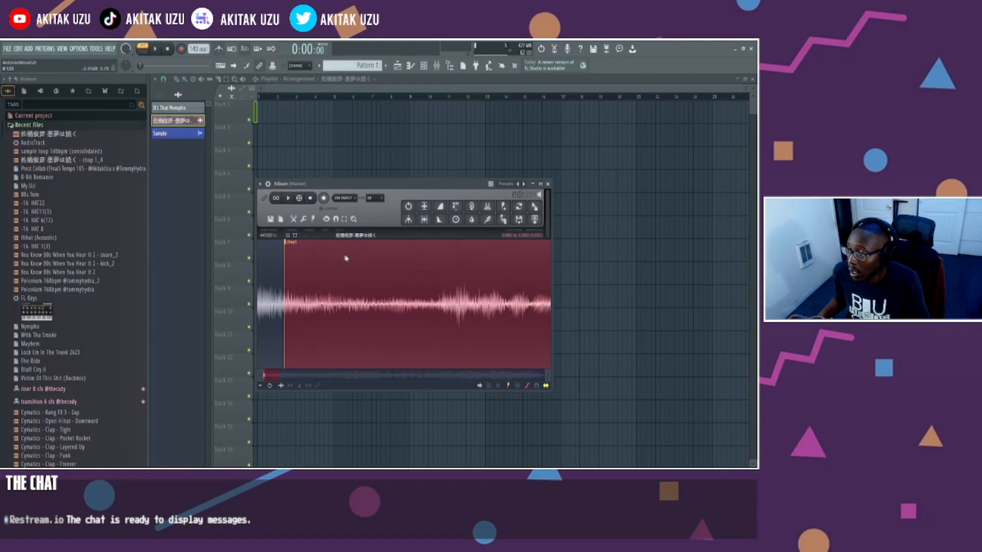
scroll(318, 256, "up", 4)
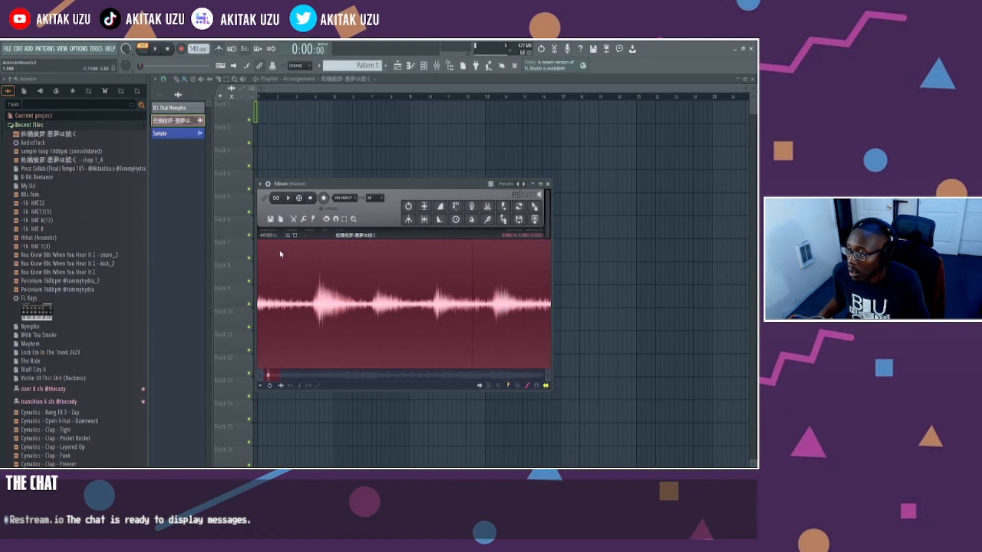
left_click(260, 377)
left_click(260, 377)
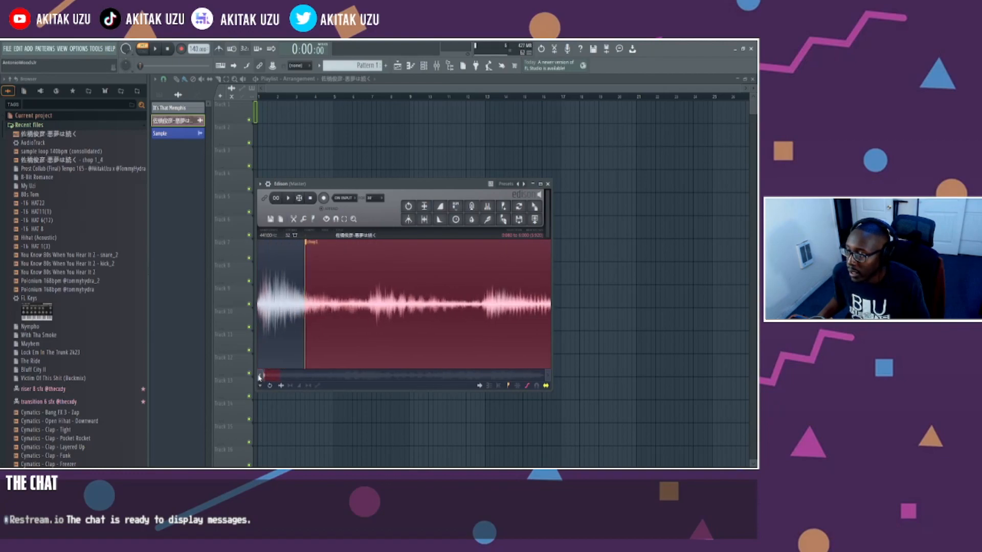
left_click_drag(311, 245, 225, 261)
scroll(314, 261, "down", 2)
scroll(313, 261, "down", 3)
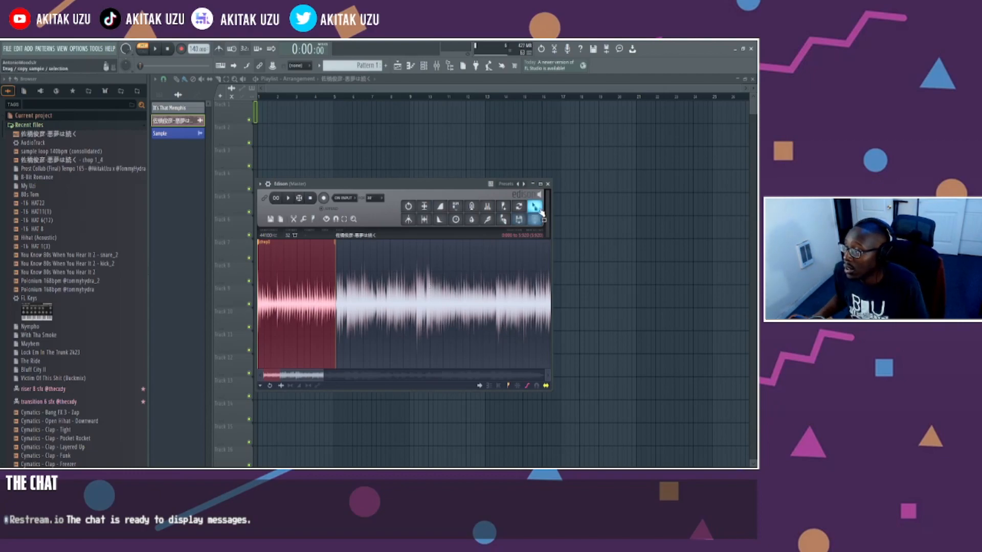
Examine the Slicex and Fruity Slicer channels from the channel rack as alternative slicing tools.
left_click(547, 183)
key("F5")
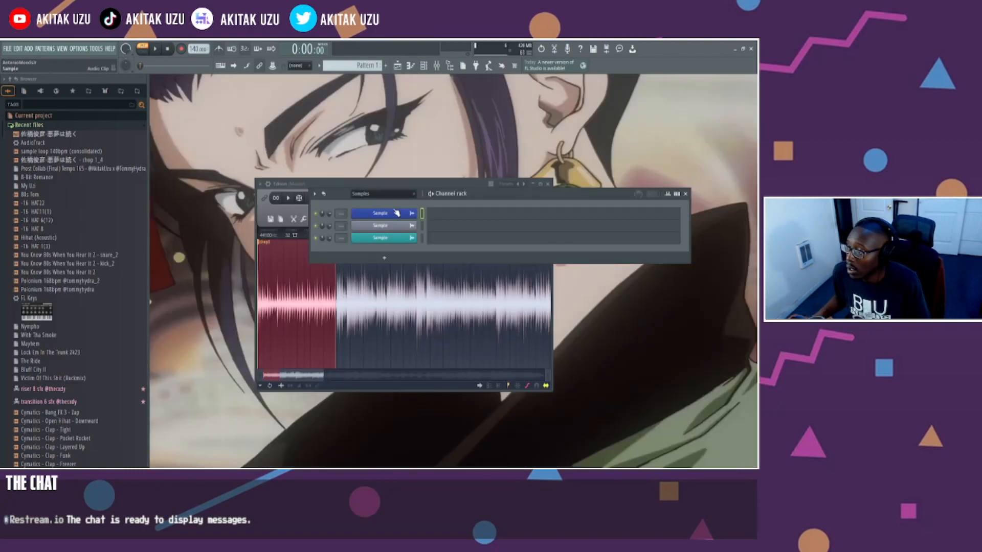
left_click(407, 218)
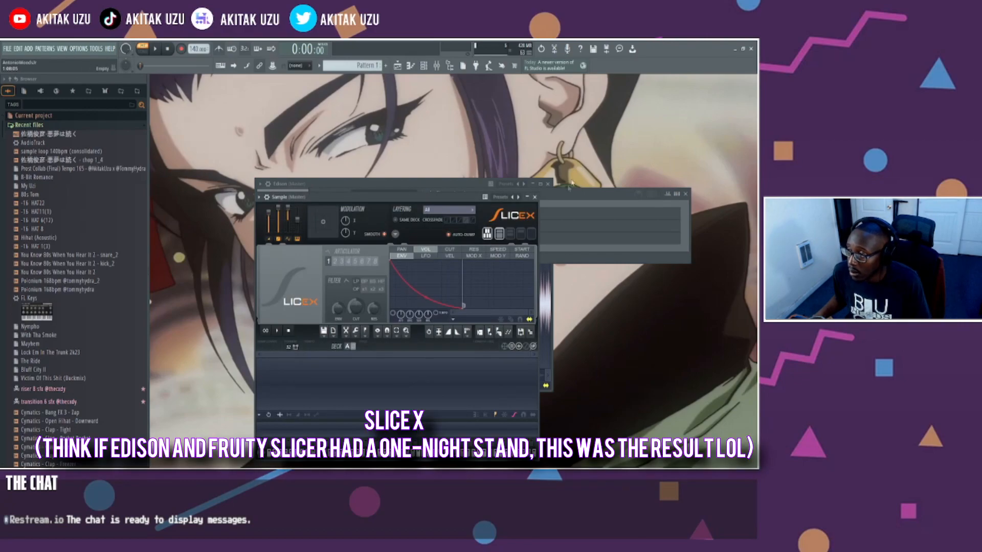
left_click(536, 197)
left_click(386, 239)
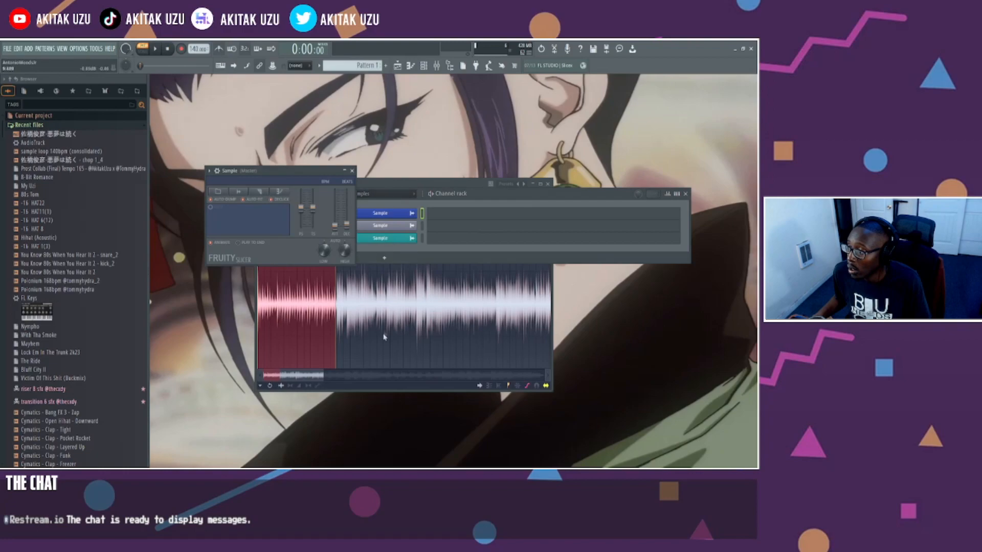
left_click(561, 231)
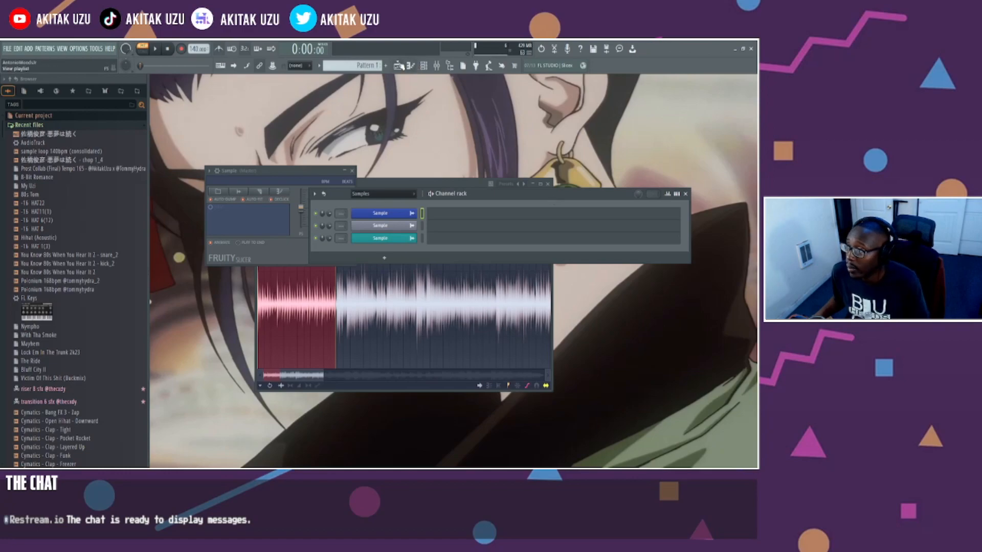
Load the recent 悪夢は続く - chop 1_4 file into the empty Sample audio clip in the playlist.
left_click(397, 65)
double_click(178, 121)
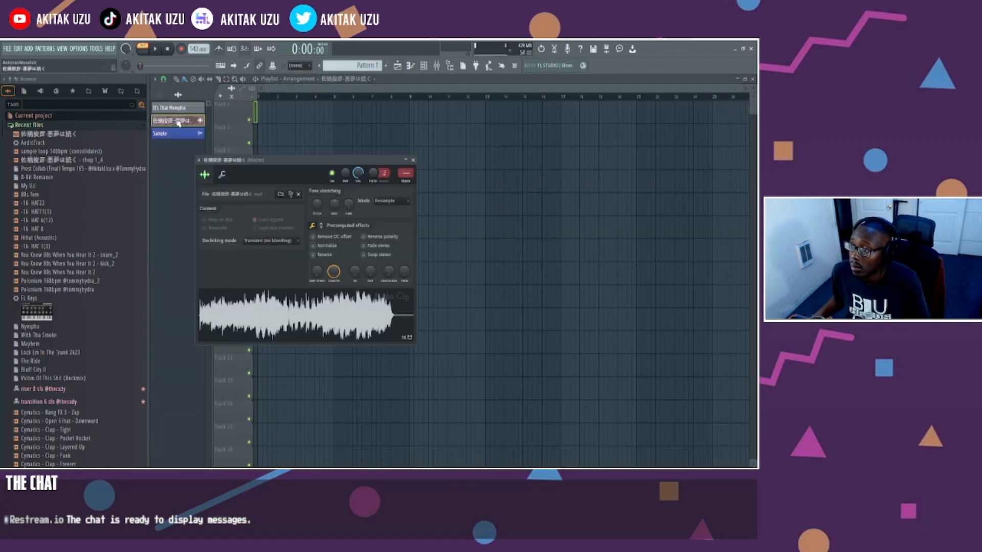
left_click(178, 123)
left_click(85, 160)
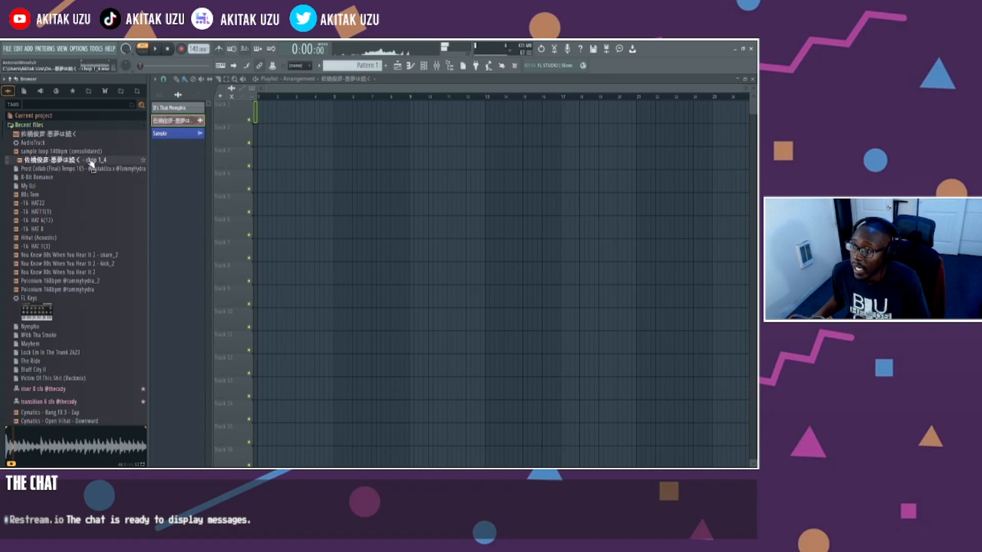
double_click(173, 122)
left_click(172, 123)
double_click(166, 134)
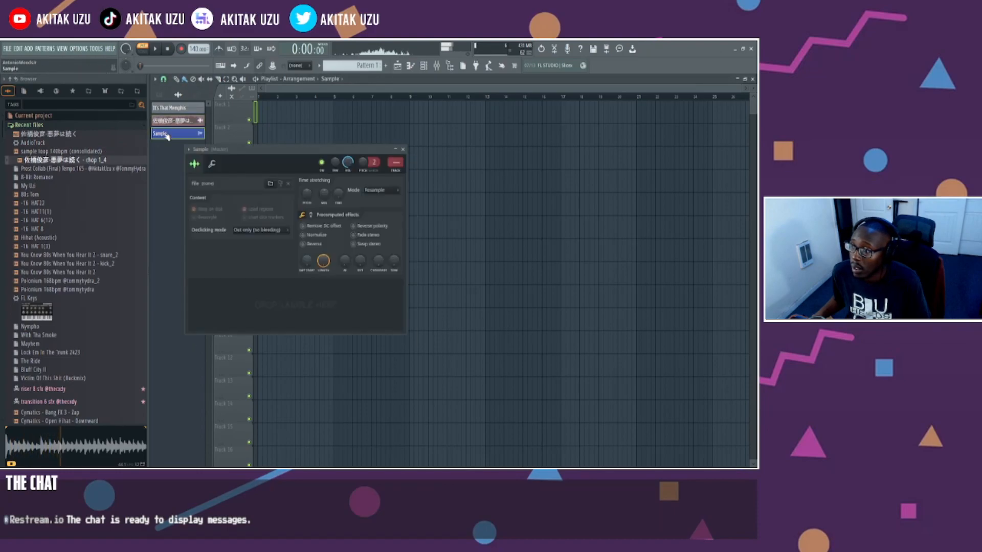
left_click_drag(104, 161, 282, 297)
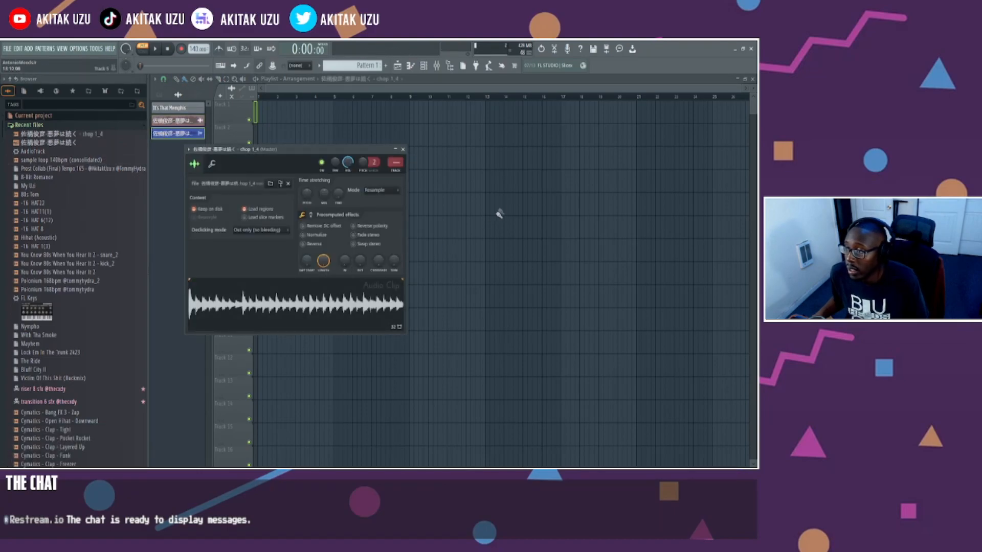
Turn off Load regions for the chop audio clip and set its time-stretching mode to Stretch.
left_click_drag(272, 149, 323, 196)
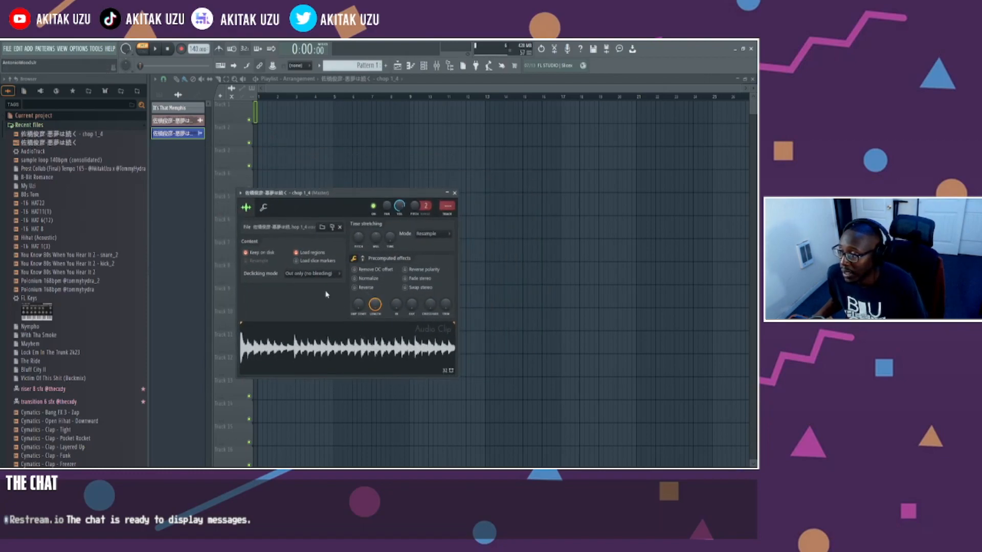
left_click(323, 254)
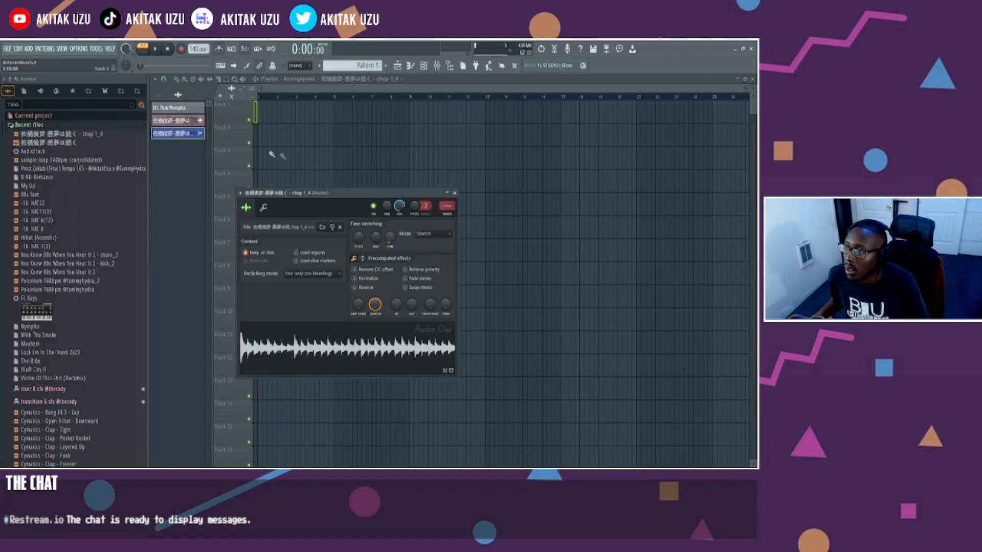
Place the chop clip at the start of Track 1 and time-stretch it to fill four bars.
left_click(195, 135)
left_click(265, 117)
left_click_drag(286, 116, 281, 116)
double_click(310, 119)
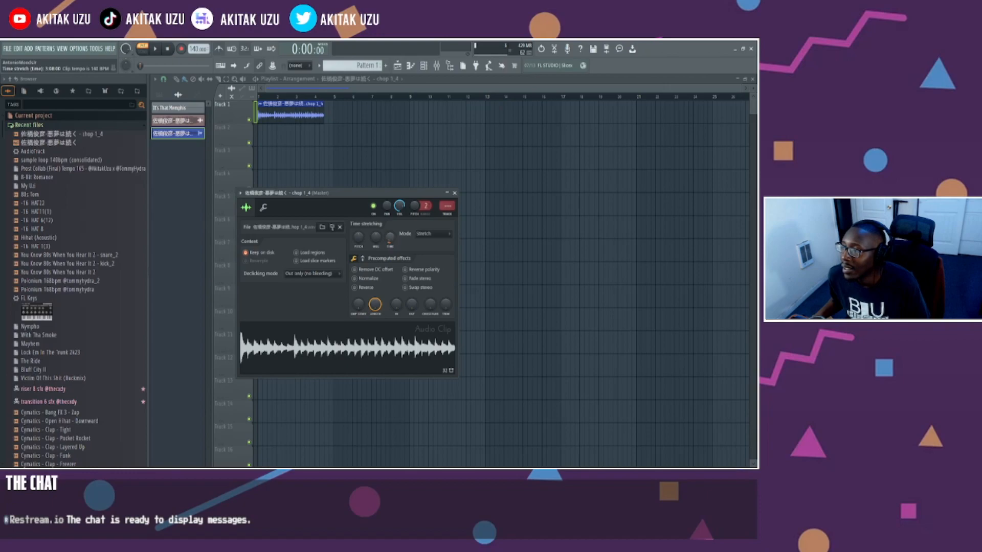
left_click_drag(390, 237, 389, 233)
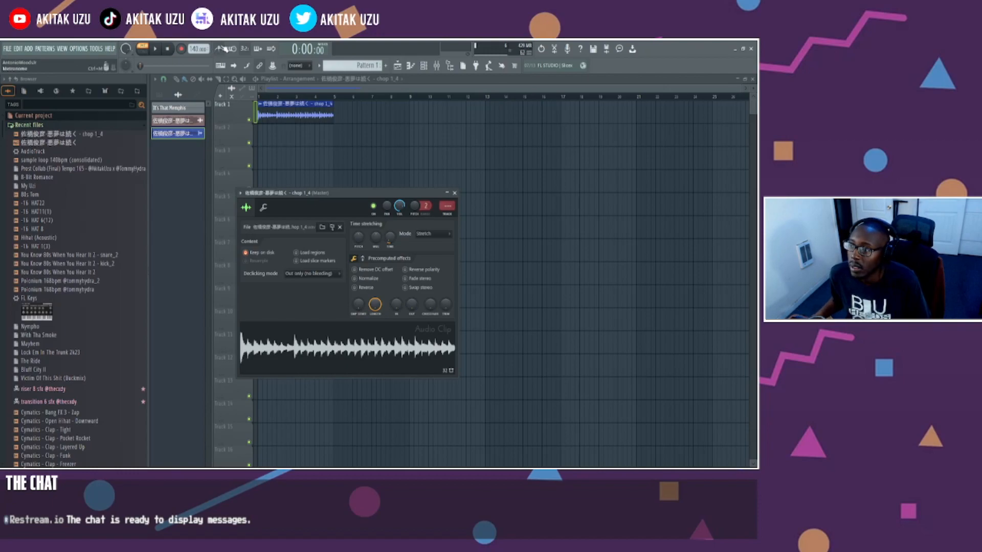
Switch playback to song mode and play the stretched chop from the beginning of the playlist.
left_click(142, 49)
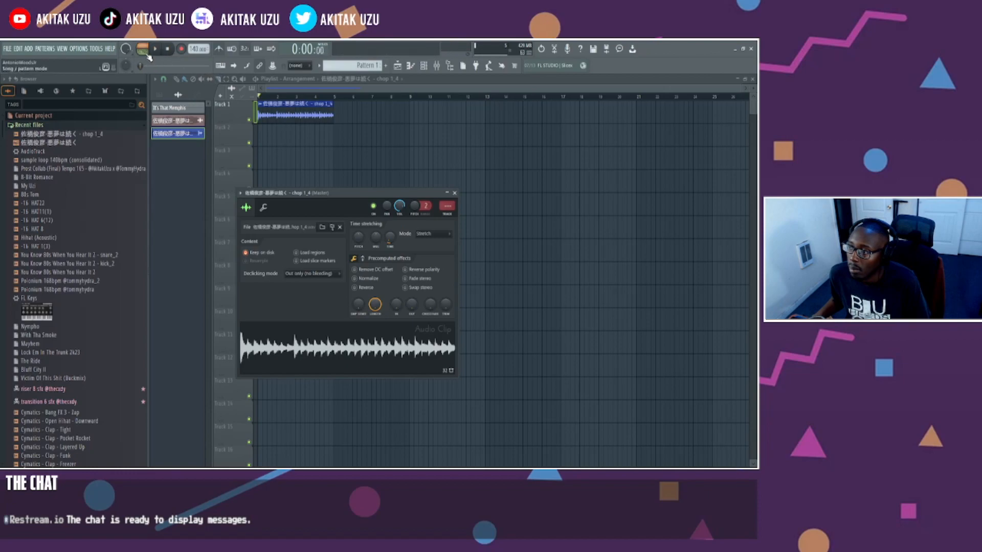
key("space")
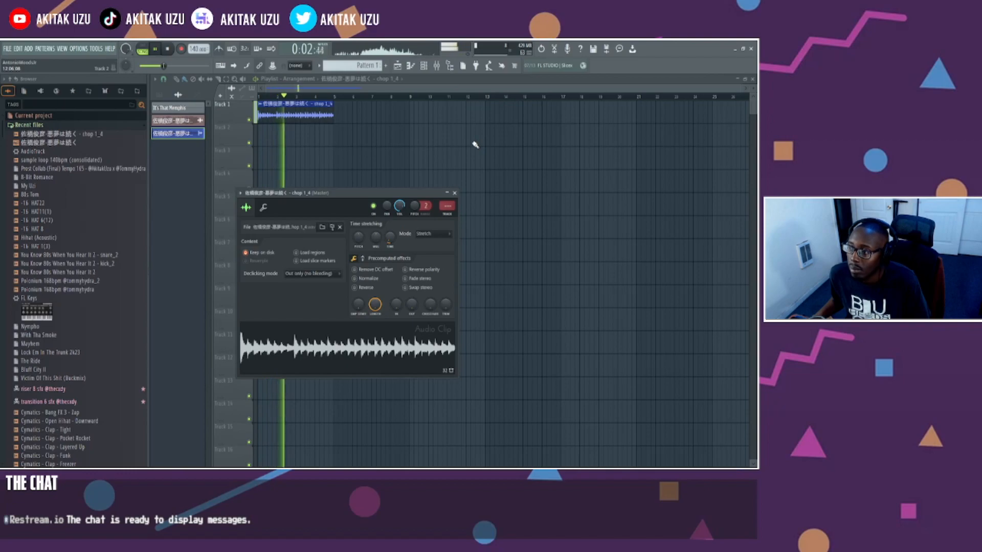
key("space")
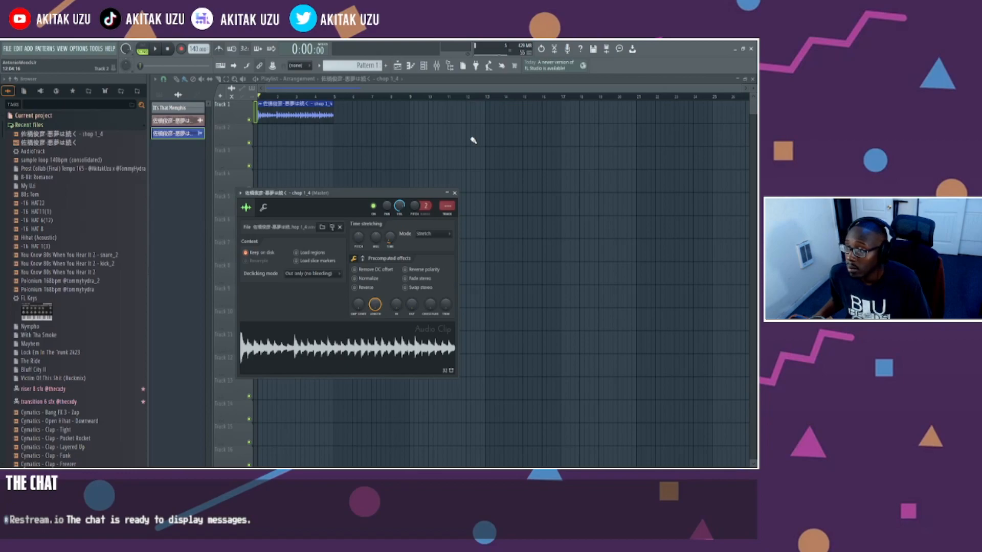
Try the Reverse effect and a raised time-stretching pitch on the chop, and restore both settings.
left_click(366, 287)
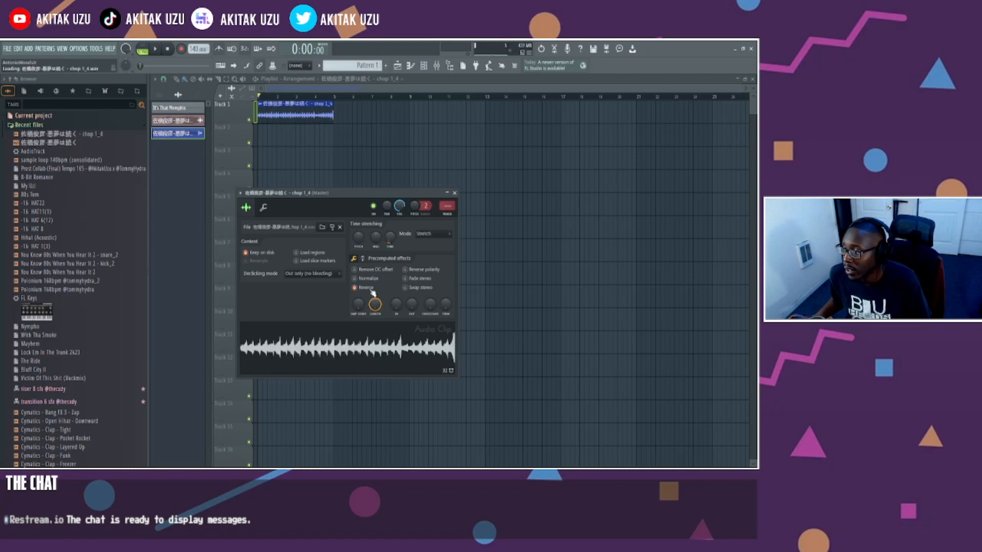
left_click(366, 287)
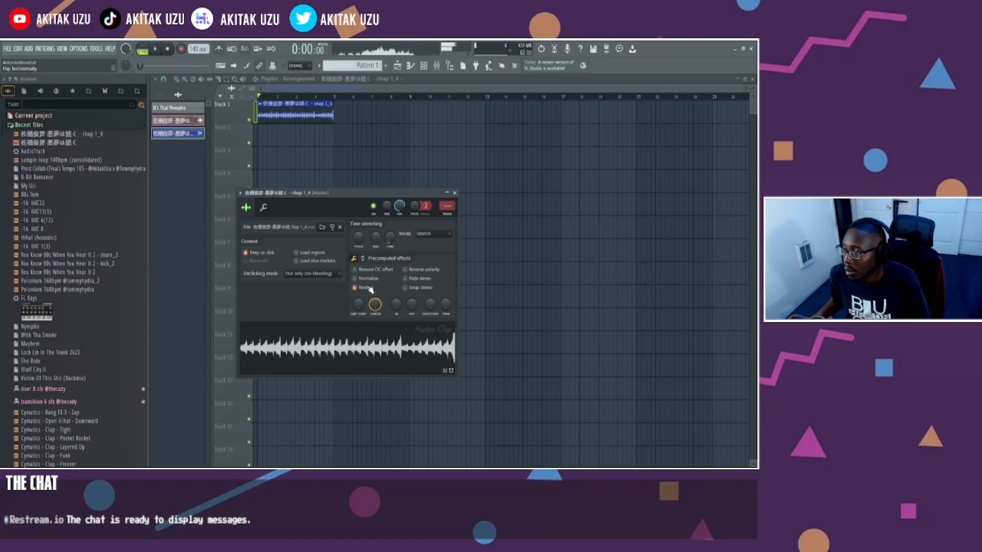
left_click(361, 278)
left_click(375, 337)
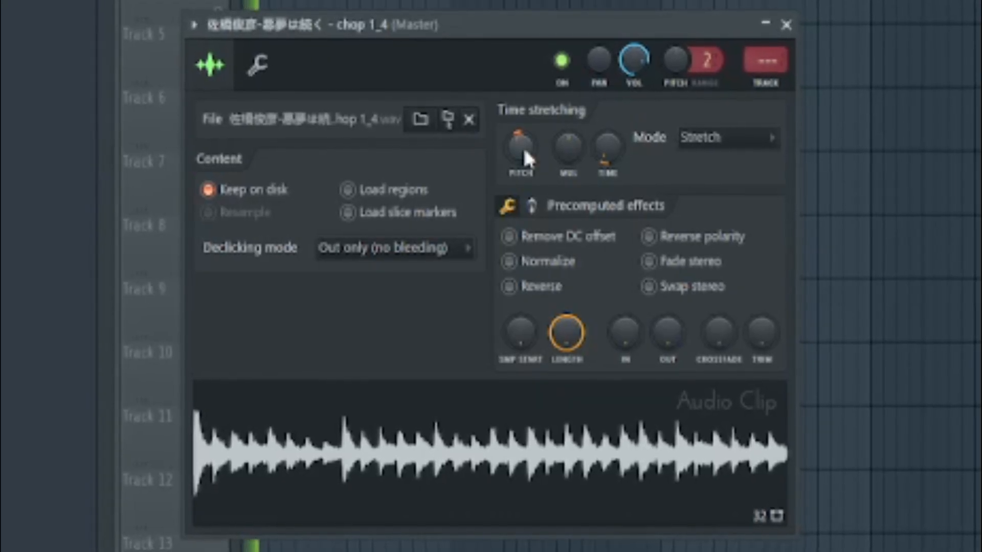
left_click_drag(524, 147, 518, 74)
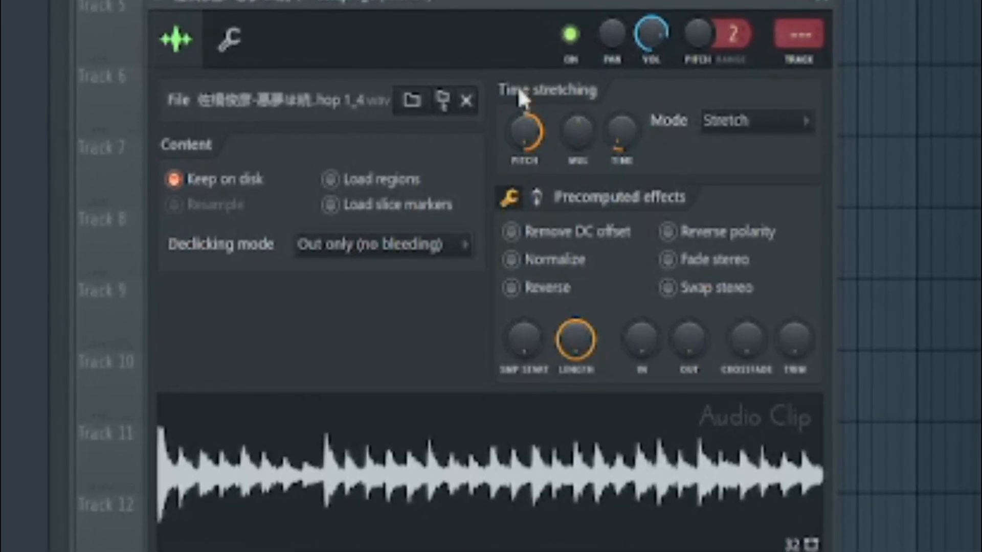
mouse_move(521, 123)
left_mouse_down()
mouse_move(521, 140)
mouse_move(521, 132)
left_mouse_up()
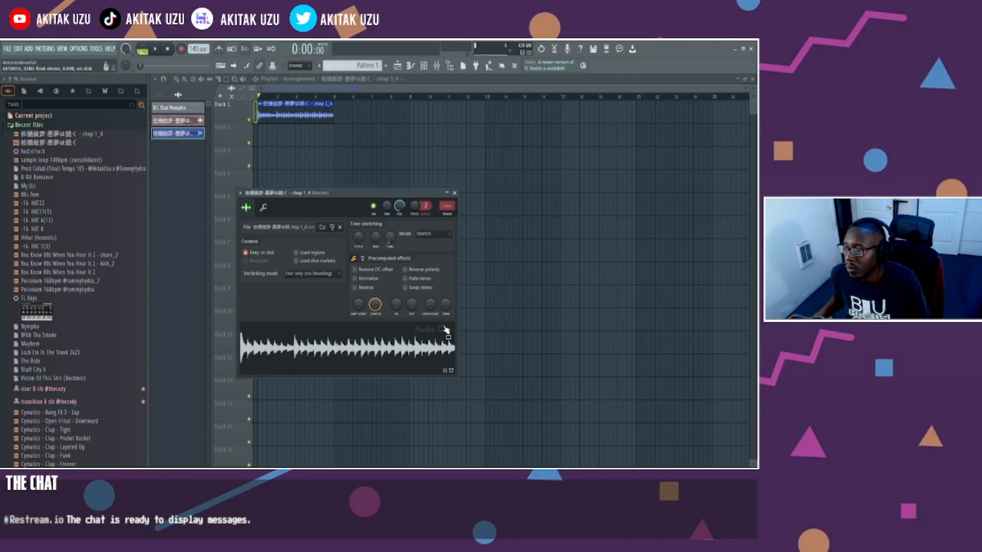
Close the chop's channel settings and slice the first half of the clip's first bar into four equal pieces.
left_click(291, 84)
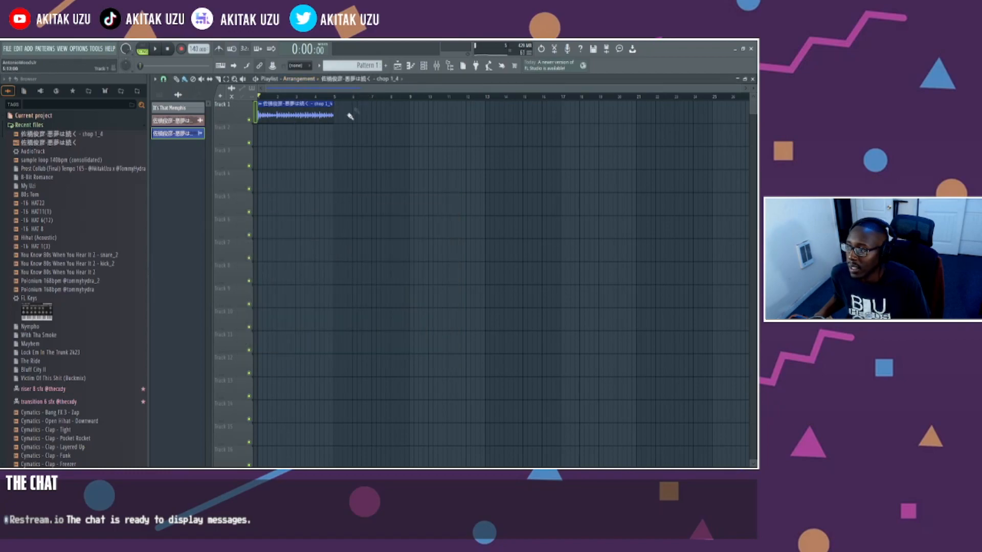
key("c")
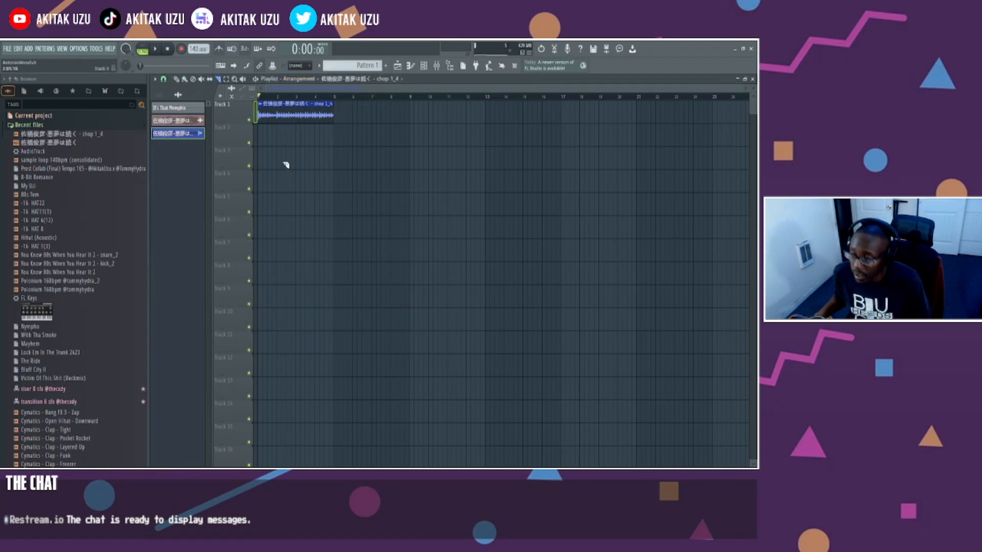
scroll(274, 101, "up", 4)
scroll(273, 101, "down", 2)
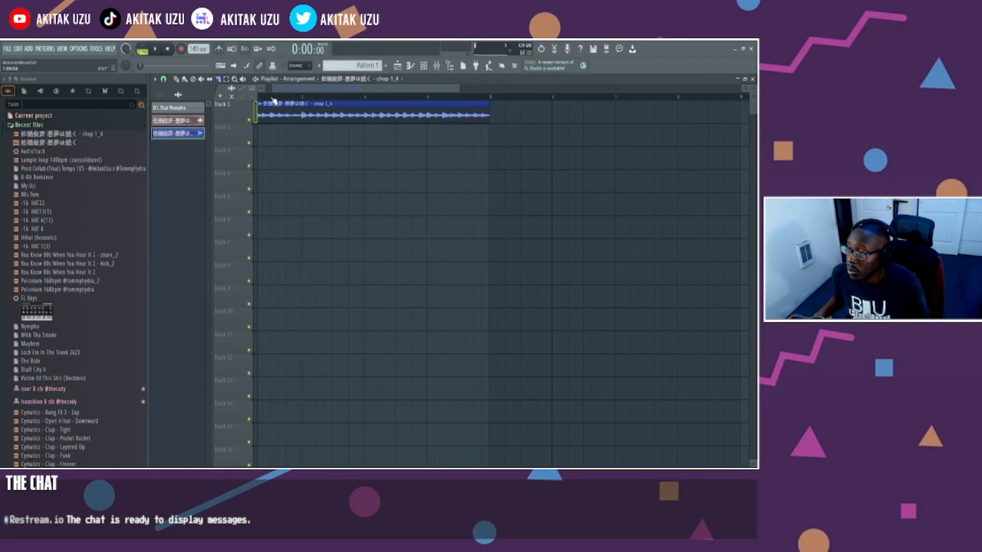
scroll(273, 101, "up", 3)
scroll(273, 101, "down", 1)
scroll(273, 103, "up", 1)
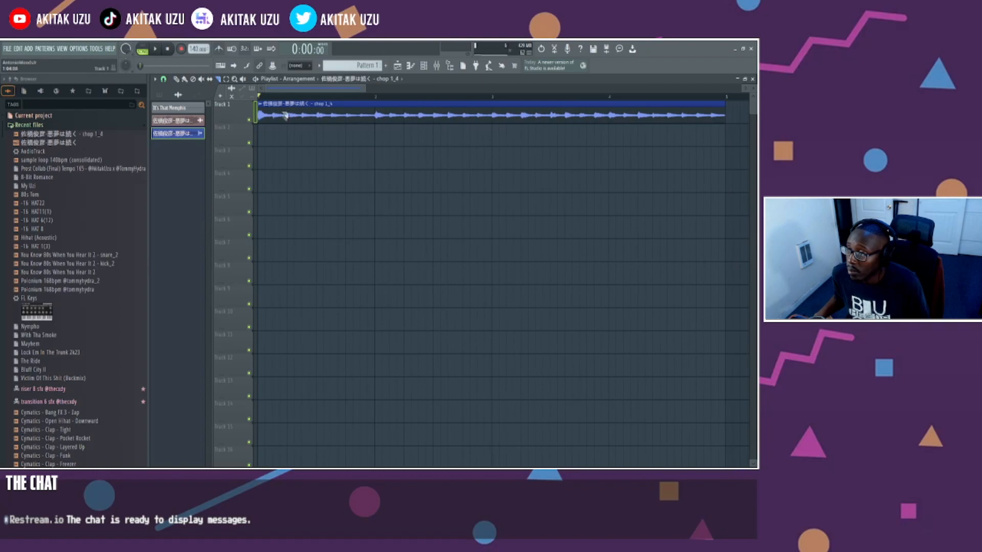
key("space")
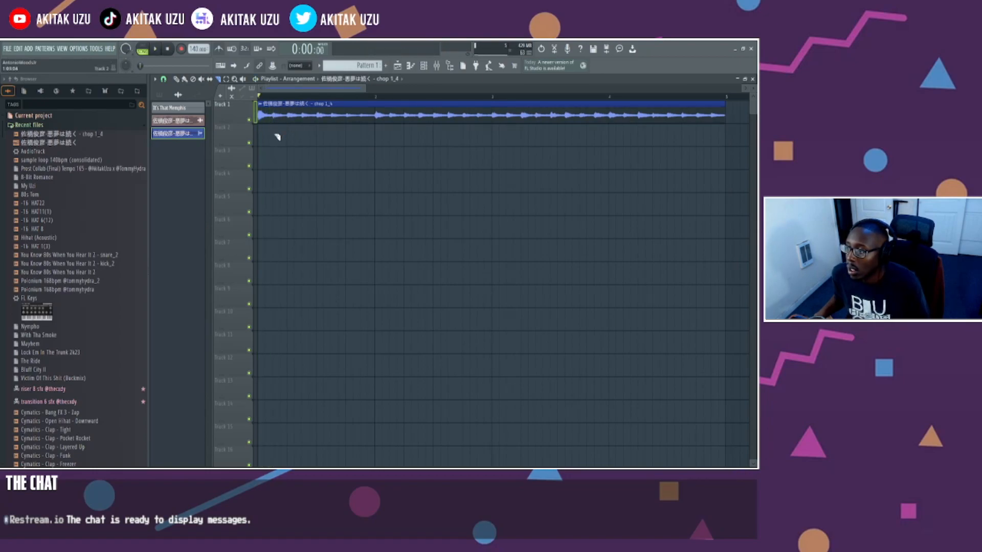
mouse_move(274, 137)
left_mouse_down()
mouse_move(275, 101)
mouse_move(296, 129)
mouse_move(316, 128)
mouse_move(306, 114)
left_mouse_up()
left_click_drag(317, 148, 322, 114)
key("space")
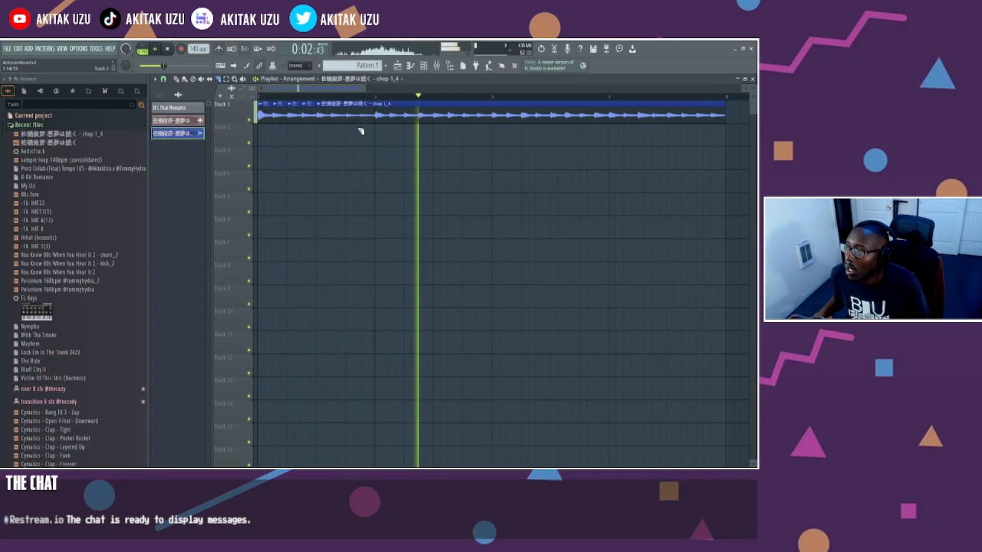
Slice the second half of bar 1 into four equal pieces and delete the rest of the chop after bar 1.
key("space")
left_click_drag(335, 132, 377, 117)
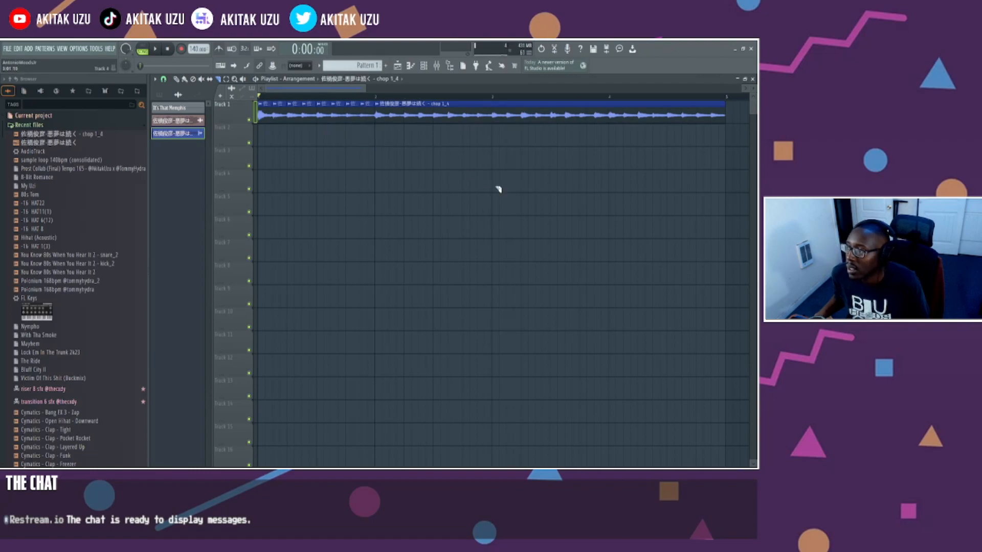
right_click(462, 125)
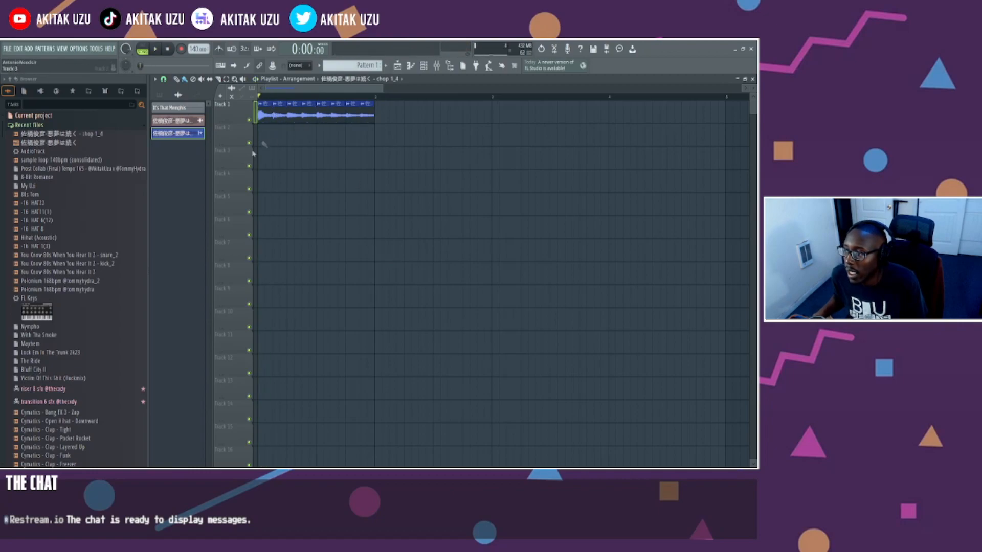
Try the first two slices on Track 2, play the arrangement, and return the slices to Track 1.
key("space")
key("space")
key("space")
key("space")
mouse_move(291, 117)
left_mouse_down()
mouse_move(257, 144)
mouse_move(289, 141)
mouse_move(277, 141)
mouse_move(298, 123)
left_mouse_up()
key("space")
key("space")
key("space")
key("space")
key("space")
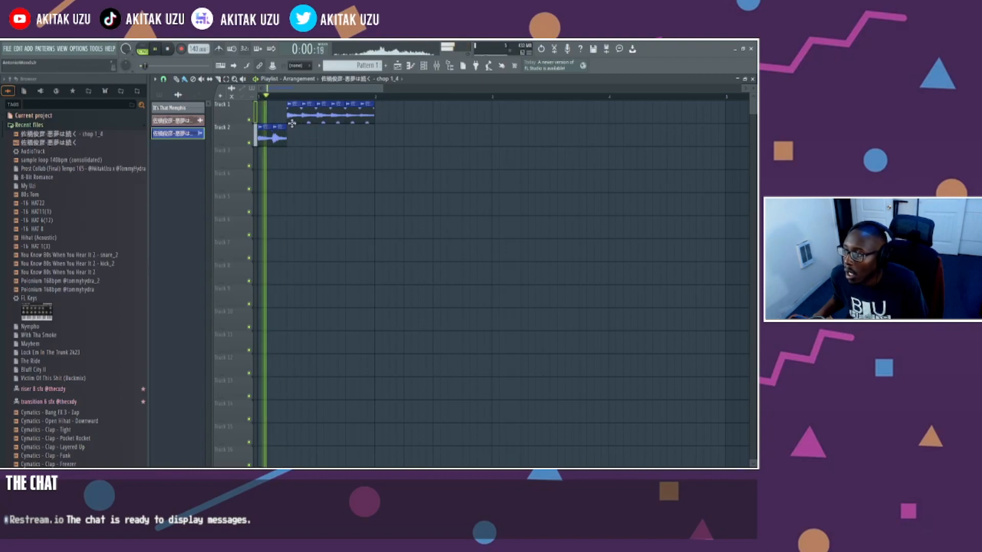
key("space")
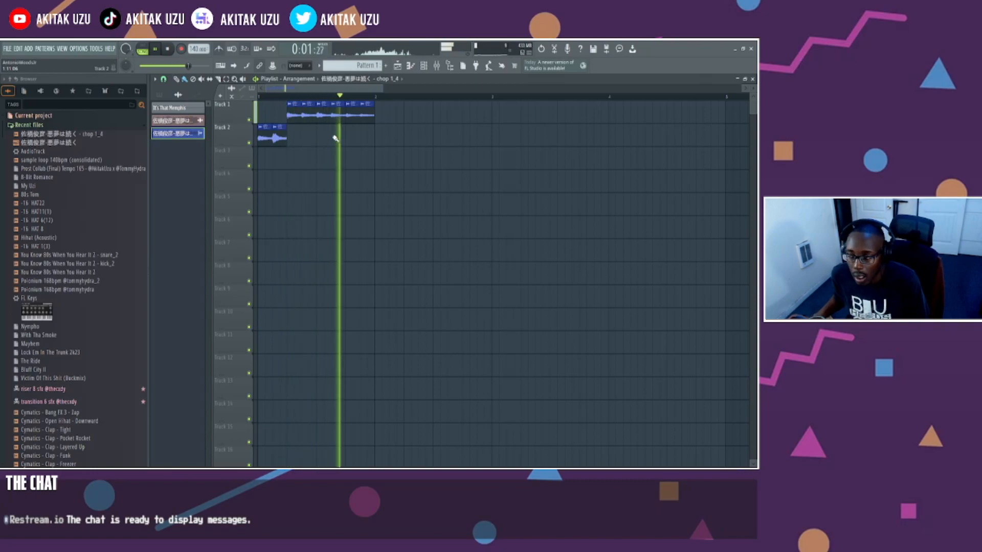
key("space")
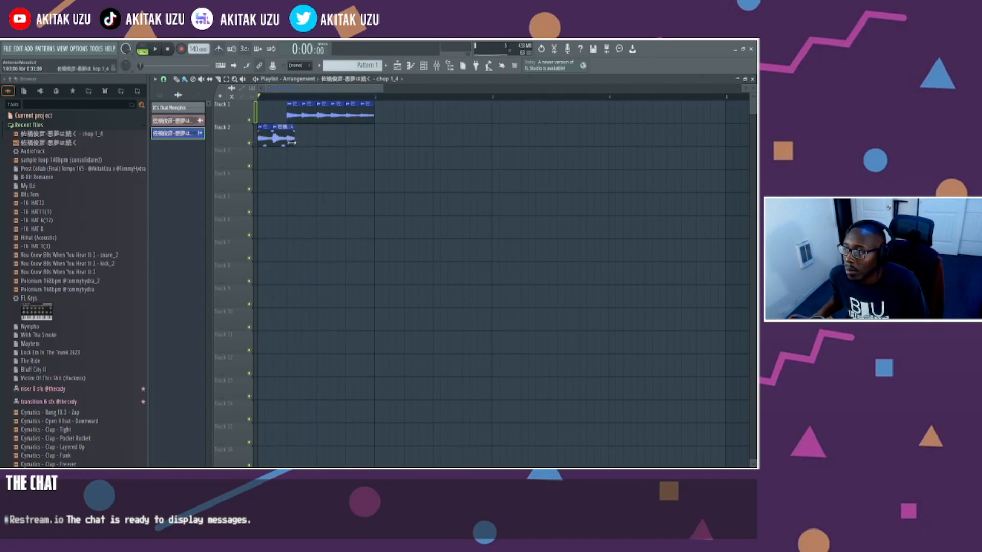
left_click_drag(279, 138, 278, 111)
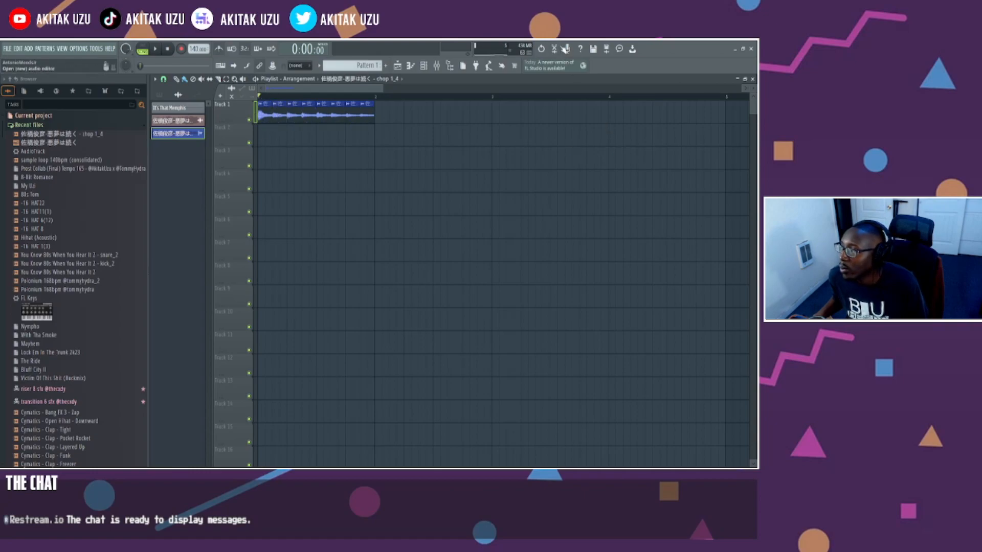
Open the full song sample in Edison and audition it from about a third of the way through.
left_click(553, 49)
scroll(375, 307, "down", 5)
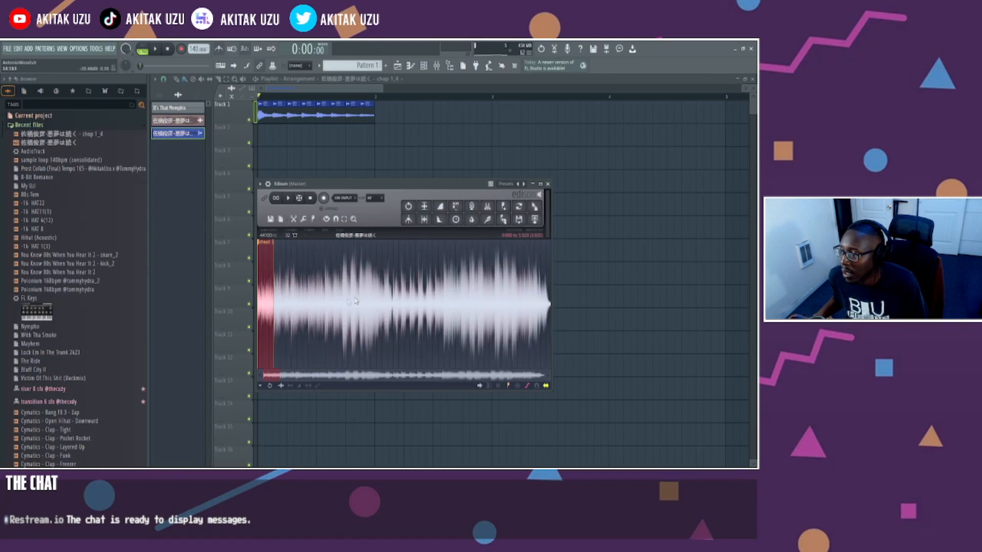
left_click(342, 298)
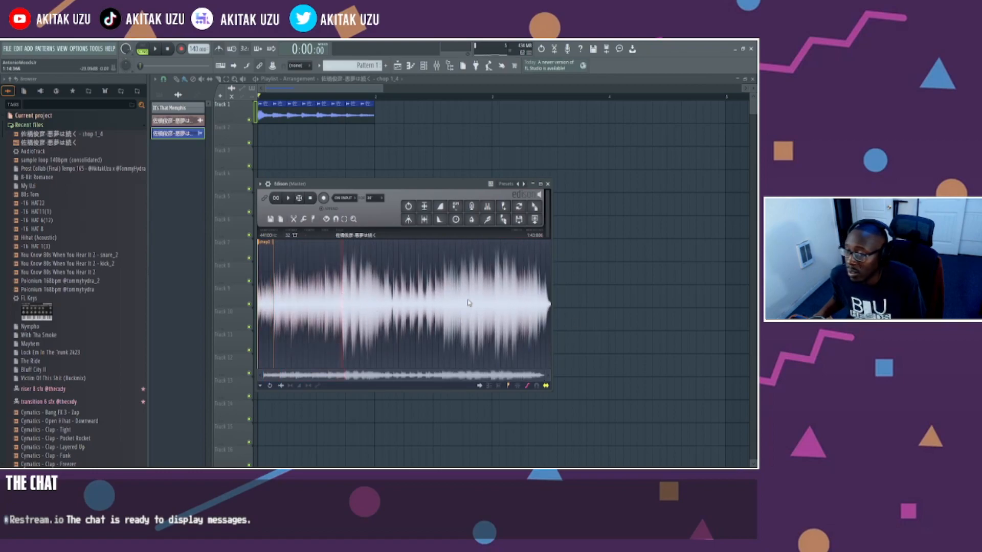
key("space")
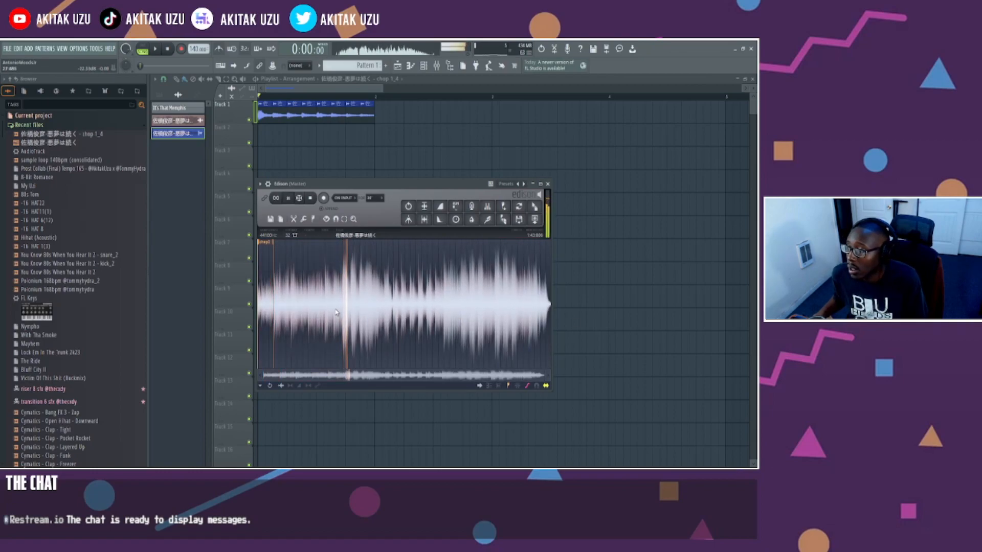
key("space")
key("space")
key("space")
key("space")
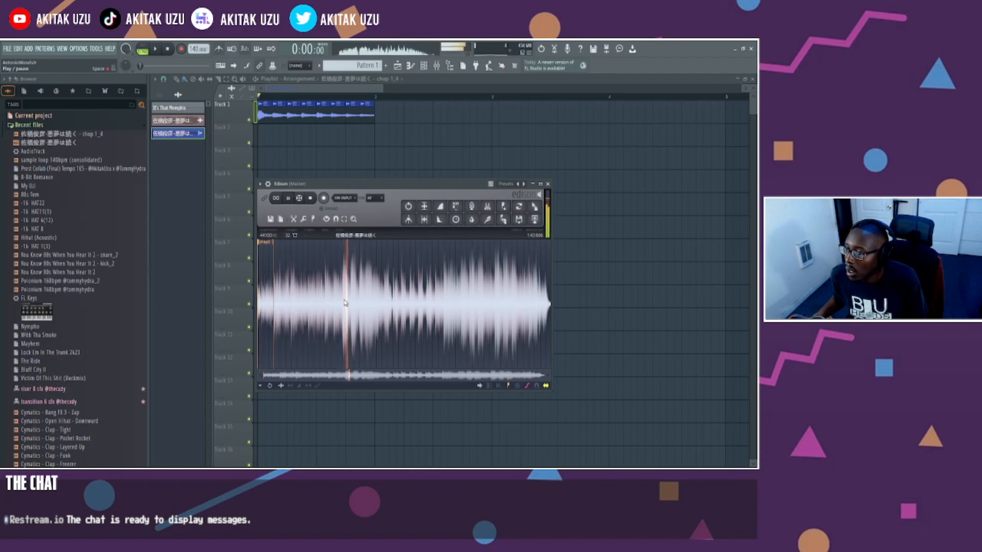
key("space")
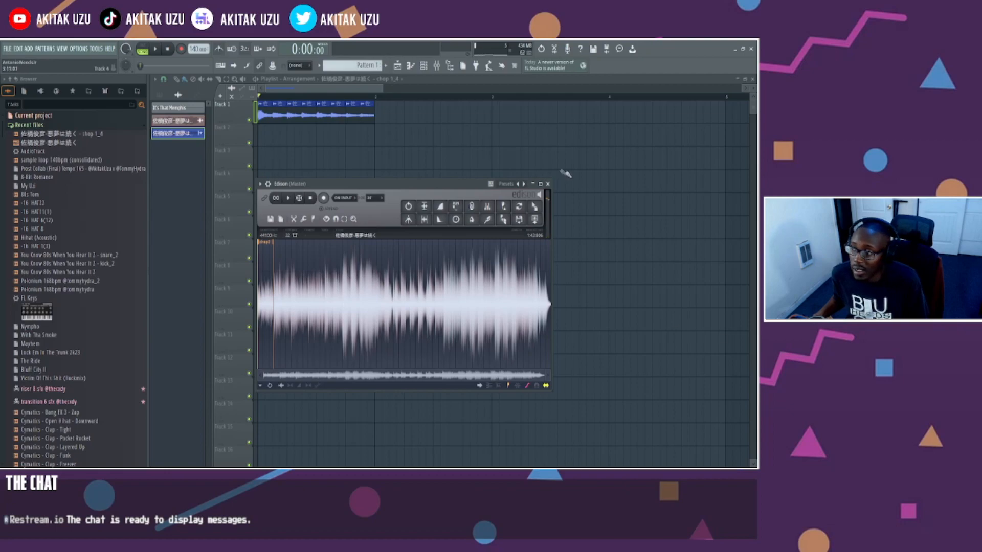
left_click(377, 93)
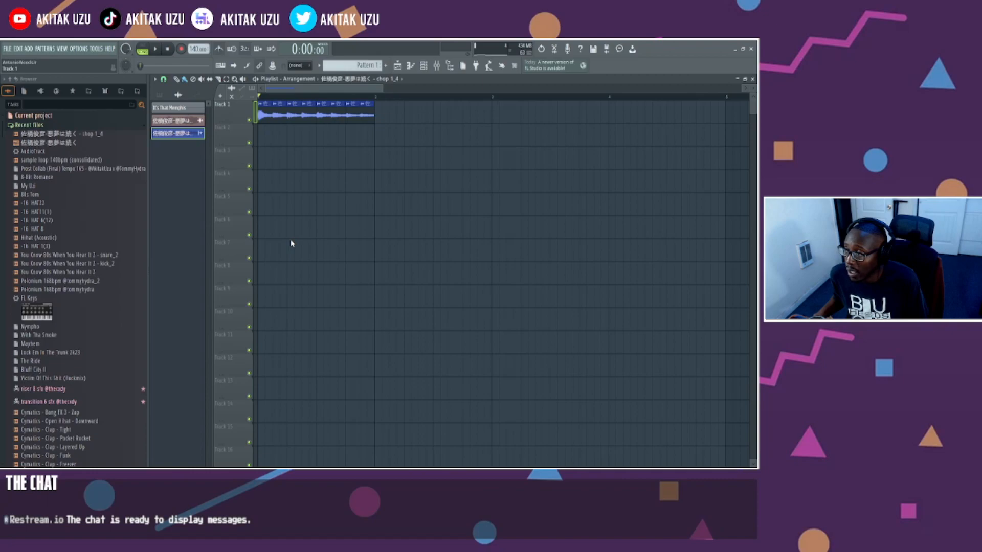
Select the sliced first bar and rename Track 1 as "piano sample loop 140bpm".
left_click(342, 103)
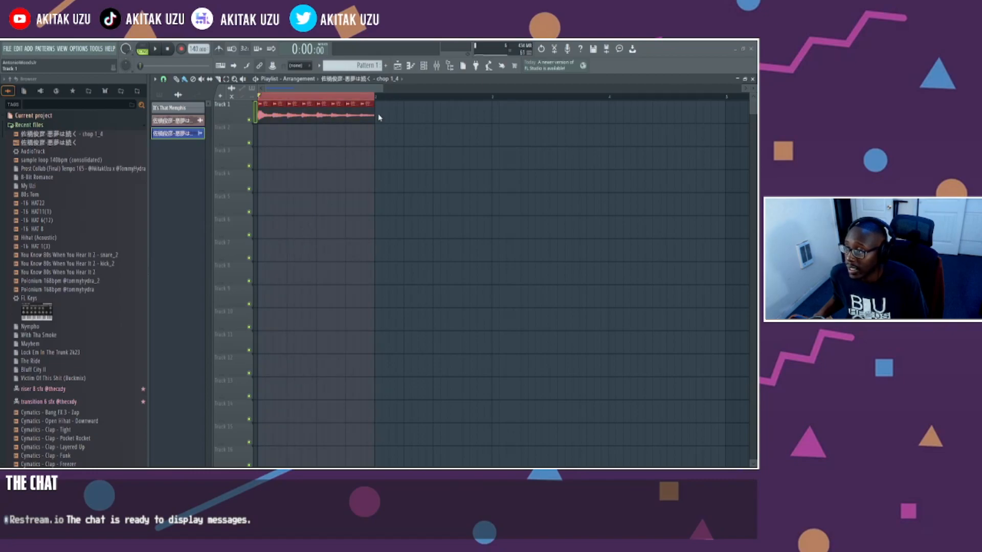
key("ctrl+d")
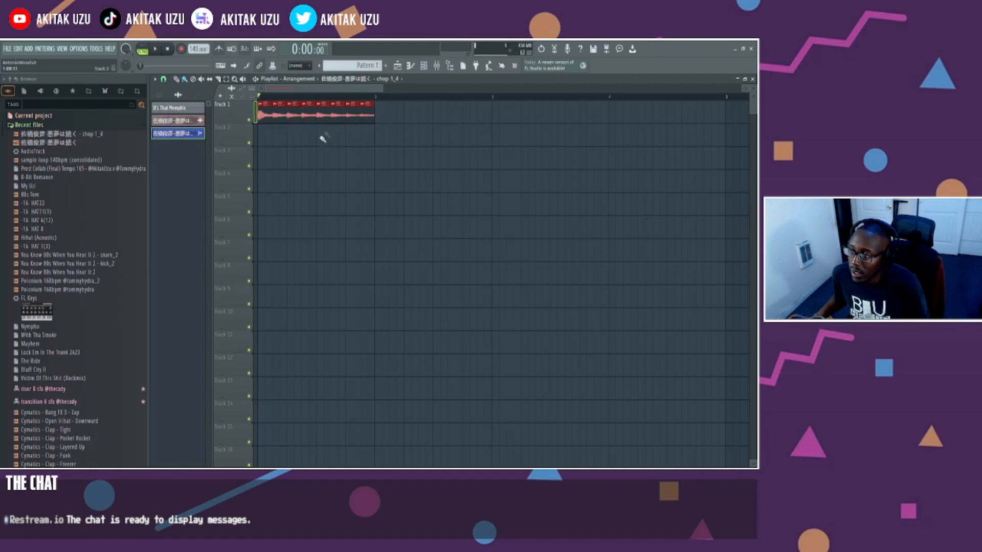
double_click(281, 115)
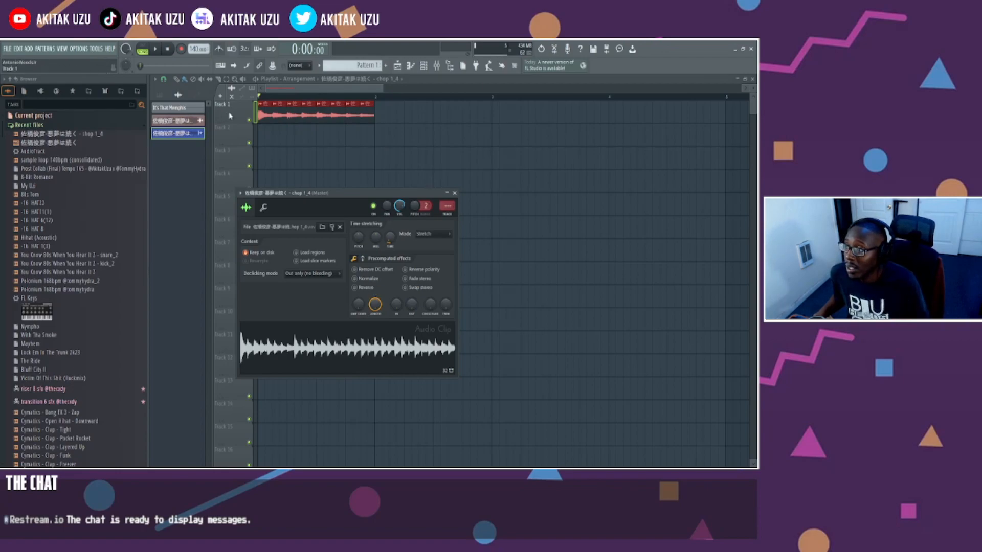
key("Escape")
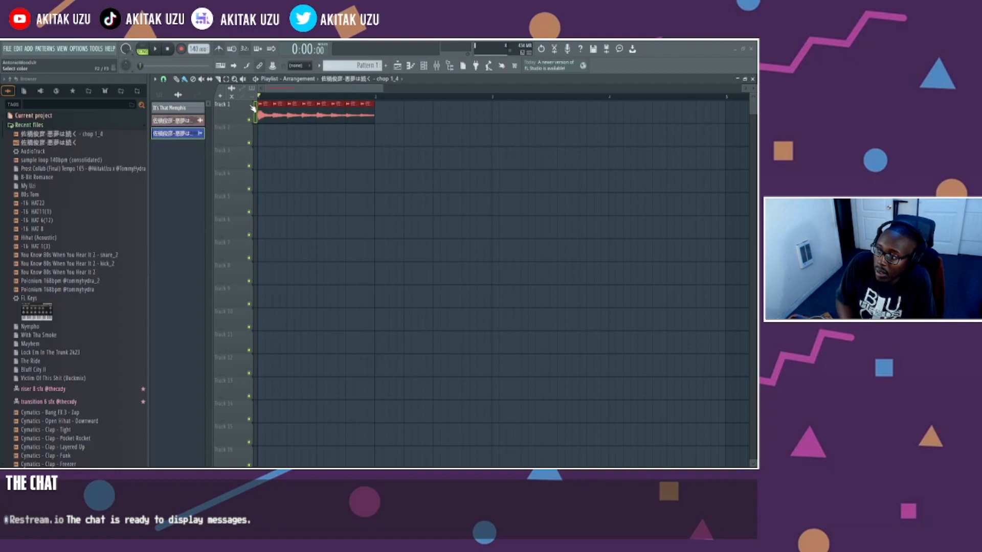
key("Return")
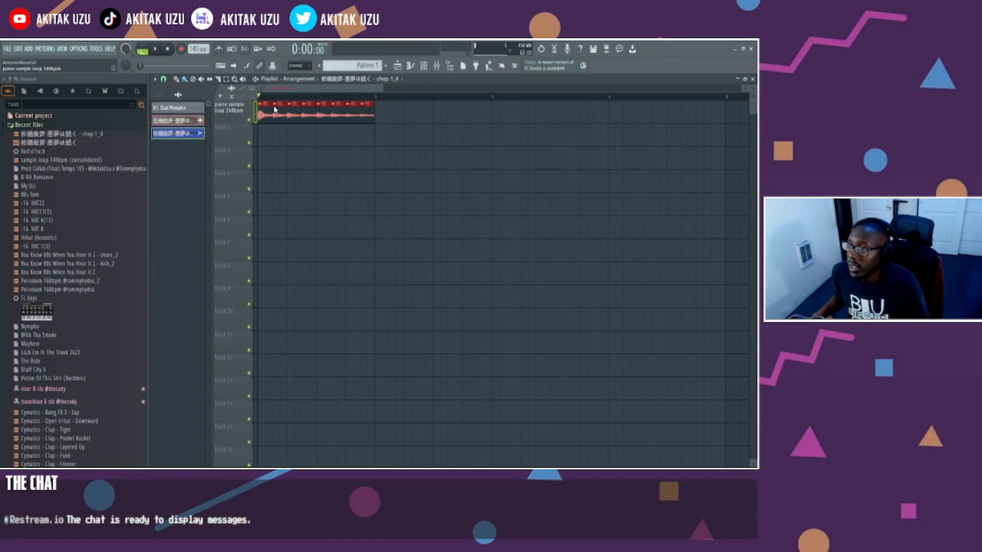
Examine the chop channel's miscellaneous settings, including levels, cut group and root note.
double_click(307, 117)
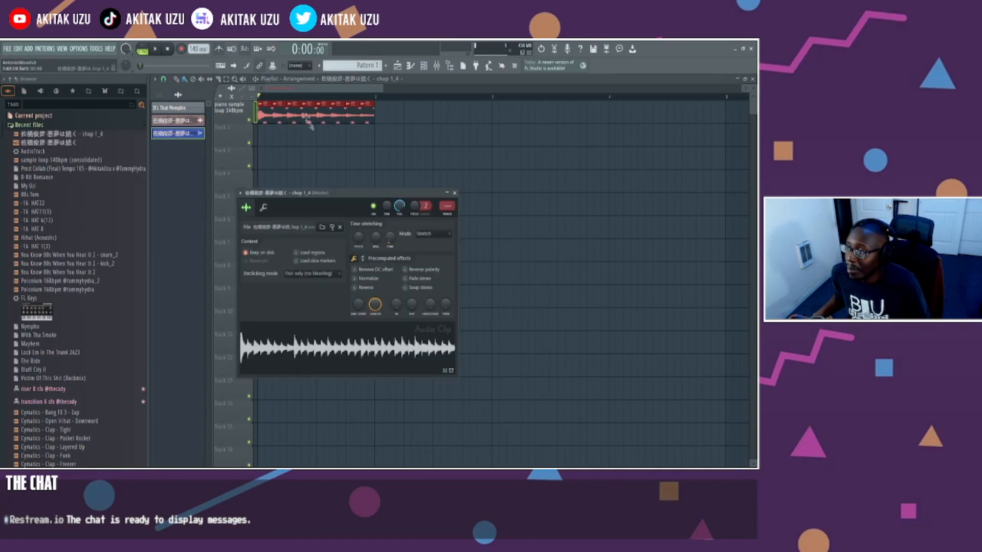
left_click(263, 207)
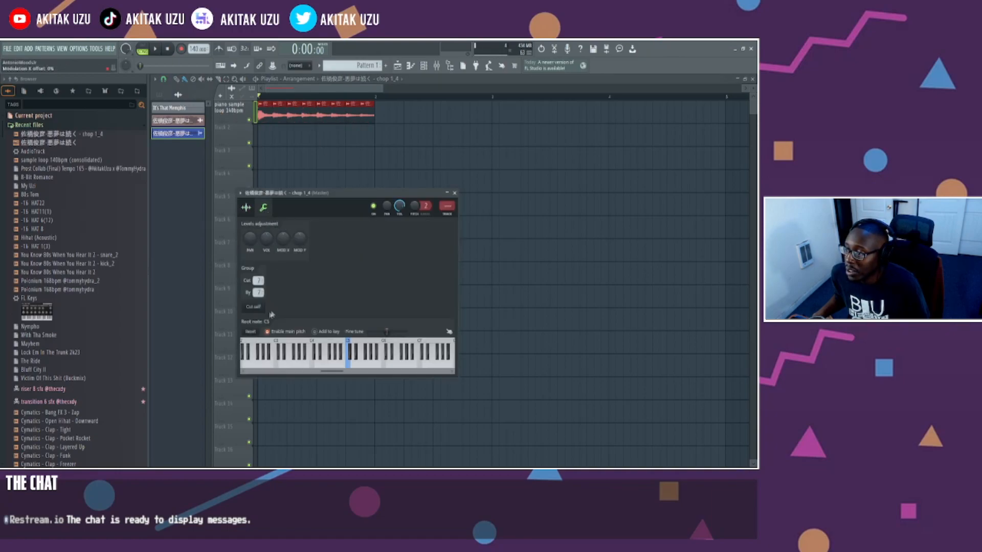
left_click(454, 193)
Consolidate the slices on the "piano sample loop 140bpm" track into a single audio clip.
double_click(230, 117)
left_click(234, 112)
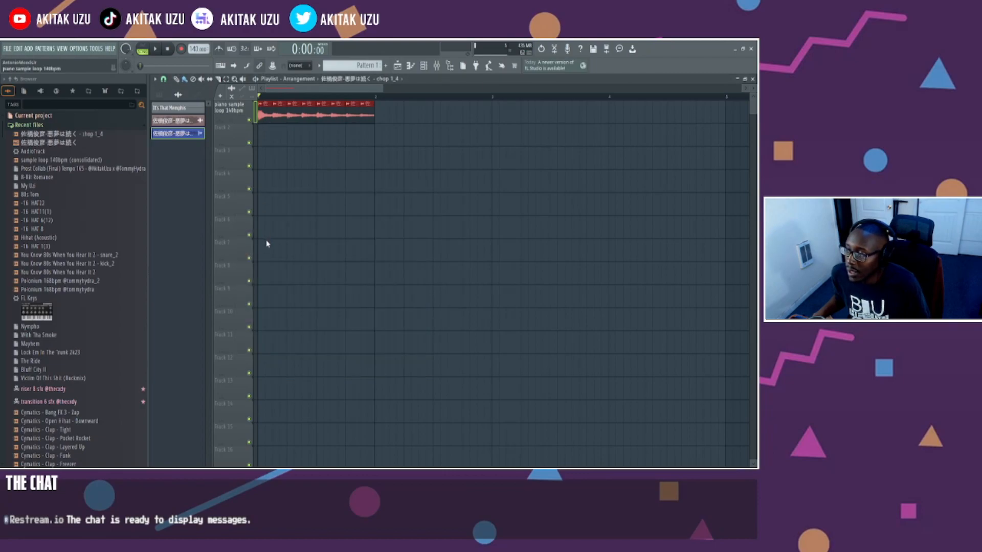
key("ctrl+a")
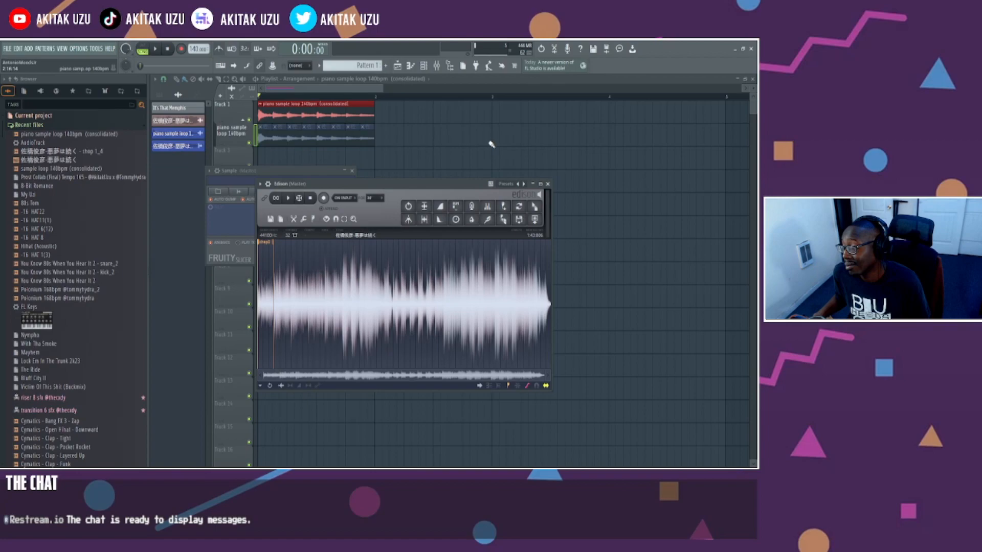
Close the Edison and sampler windows and play the consolidated loop in the playlist.
scroll(391, 98, "down", 3)
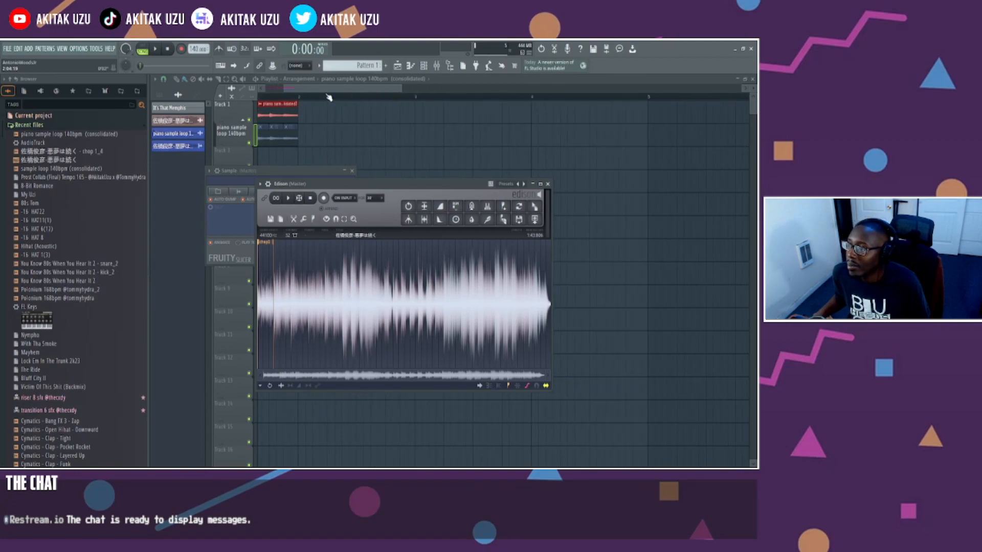
scroll(325, 104, "down", 5)
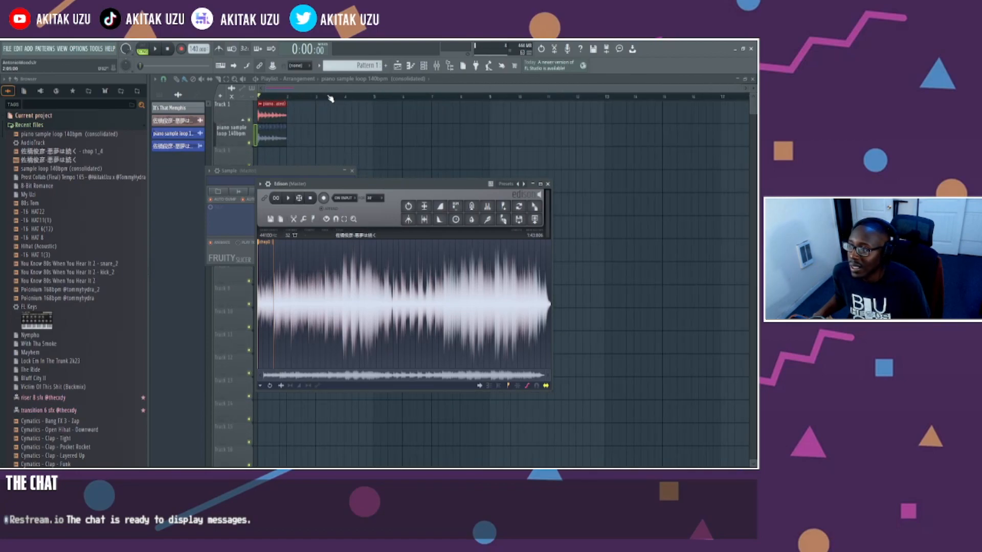
left_click(329, 93)
key("space")
key("space")
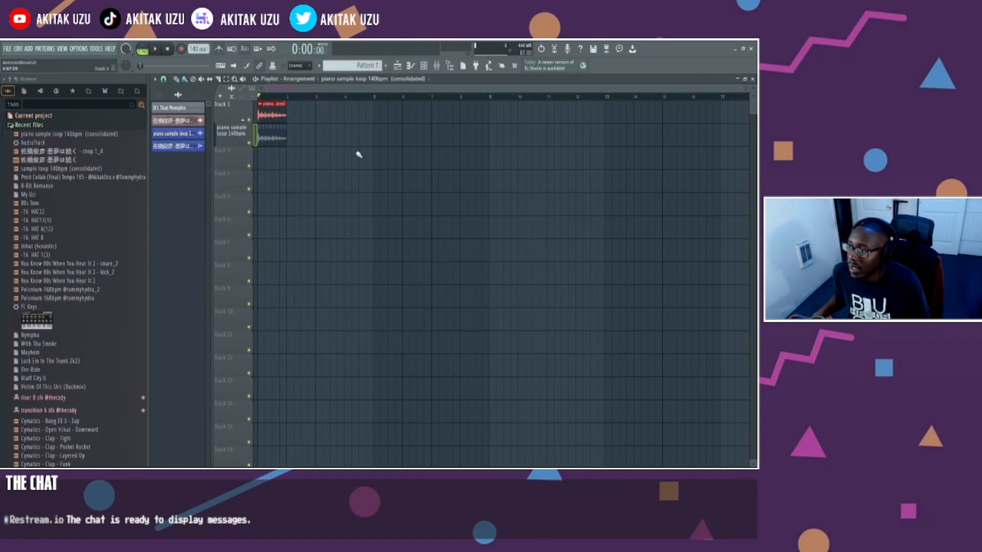
key("space")
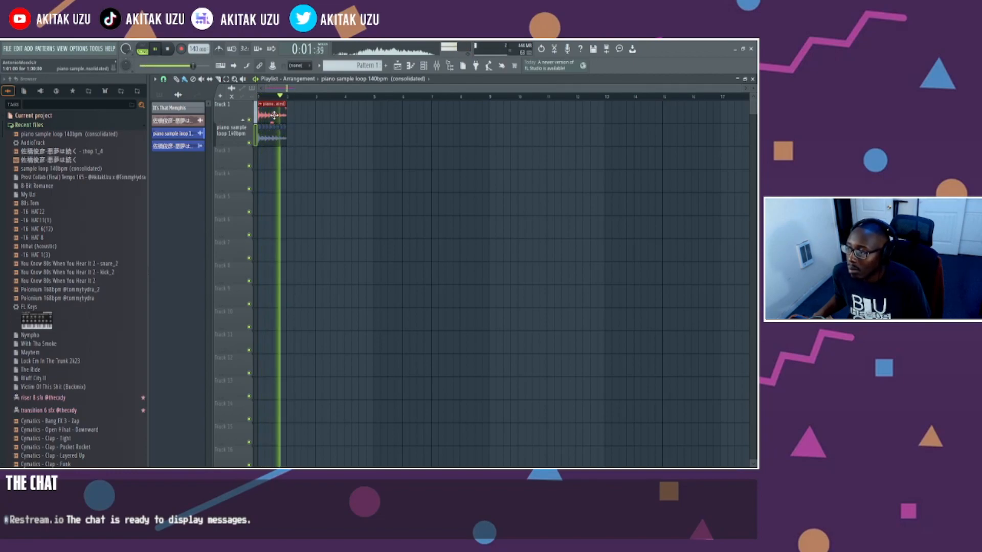
key("space")
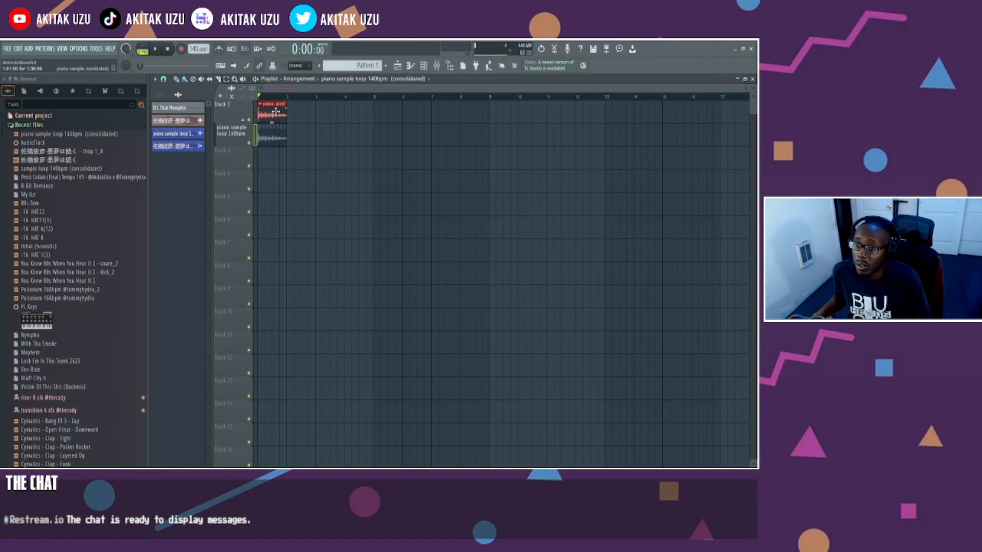
Undo and restore the consolidation, moving the consolidated clip to Track 3 and playing it.
key("ctrl+z")
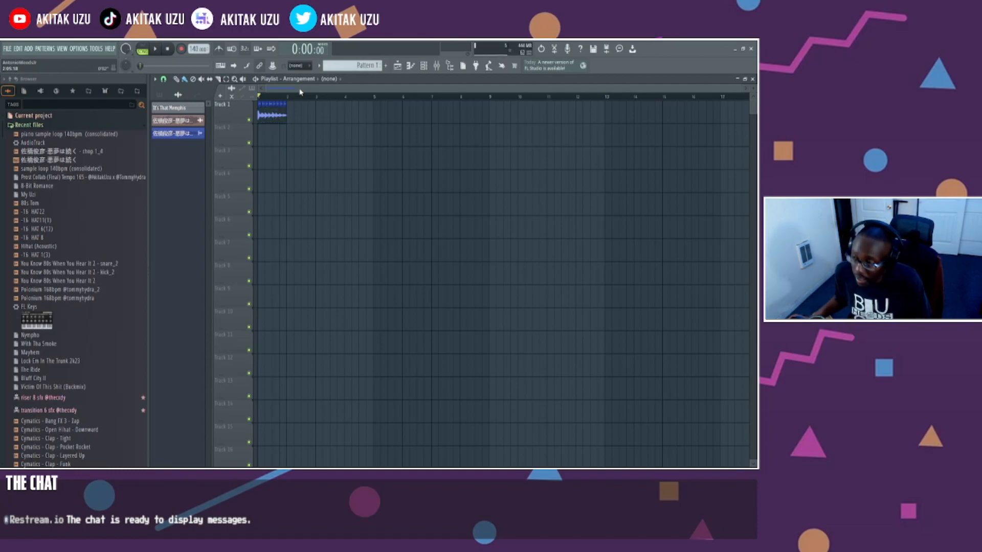
key("ctrl+z")
left_click_drag(271, 113, 271, 159)
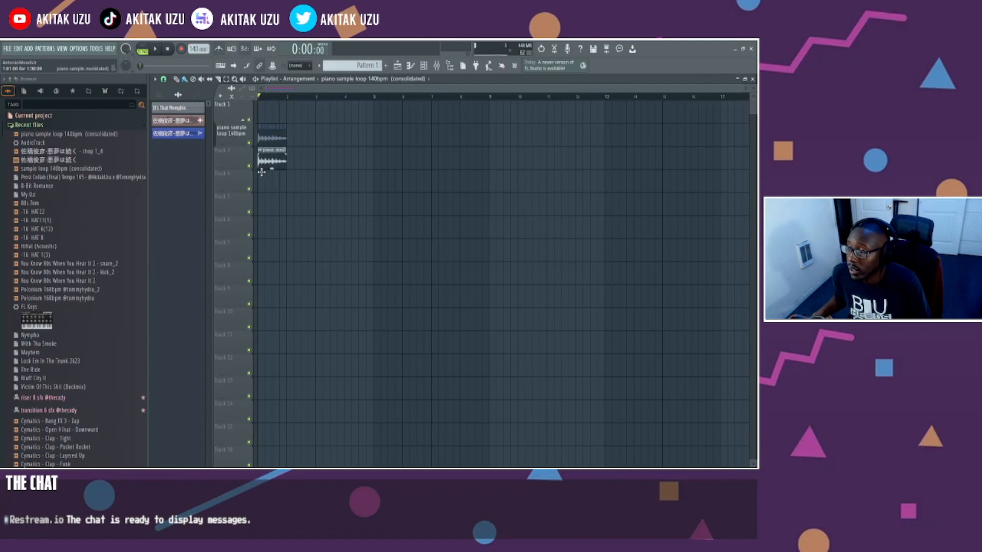
key("space")
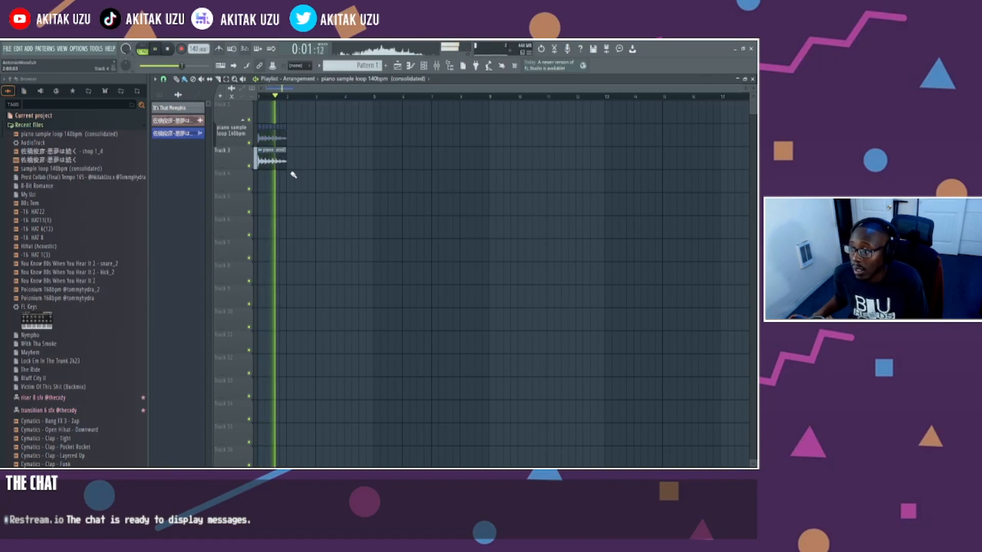
Check the channel settings of the consolidated clip on Track 3 and play the clip in the playlist.
key("space")
double_click(268, 158)
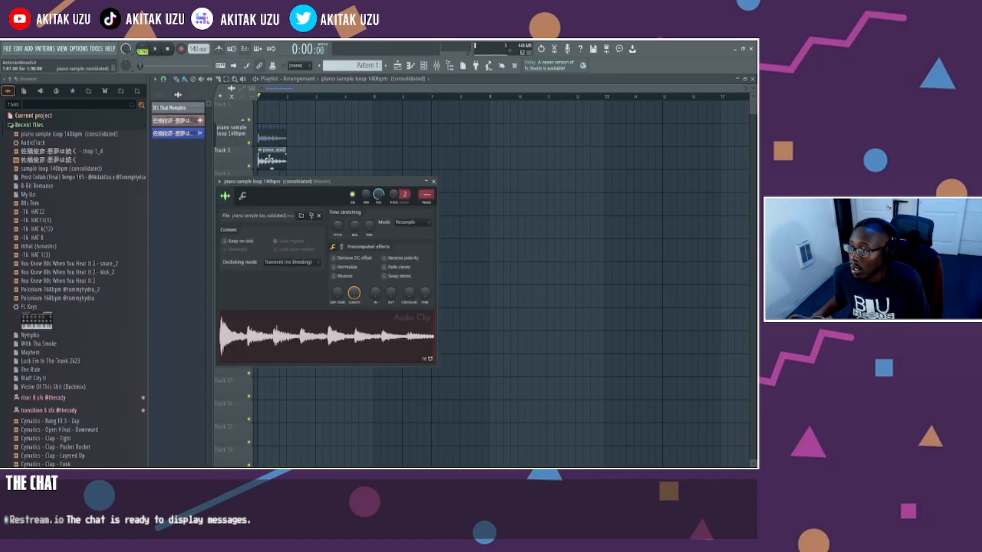
left_click(272, 100)
scroll(271, 98, "up", 3)
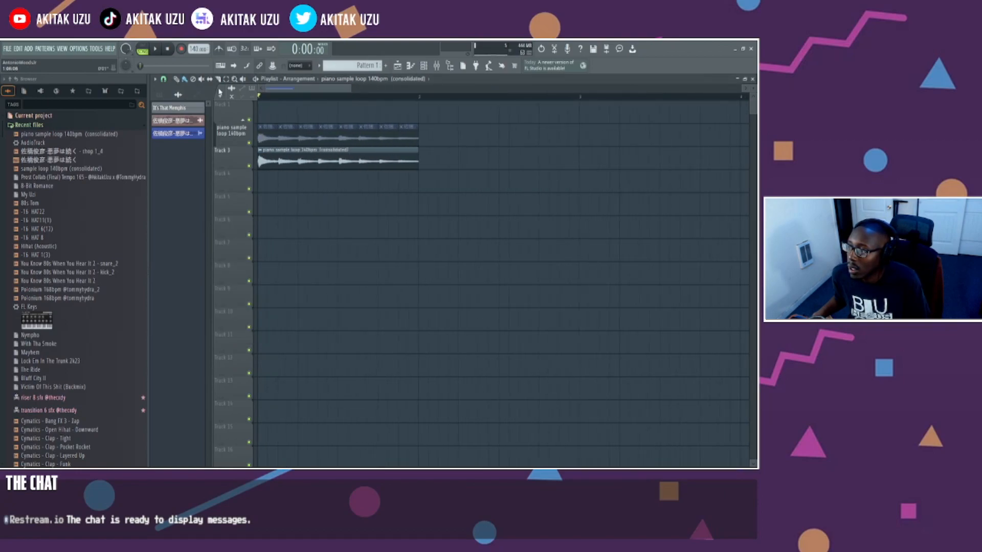
key("space")
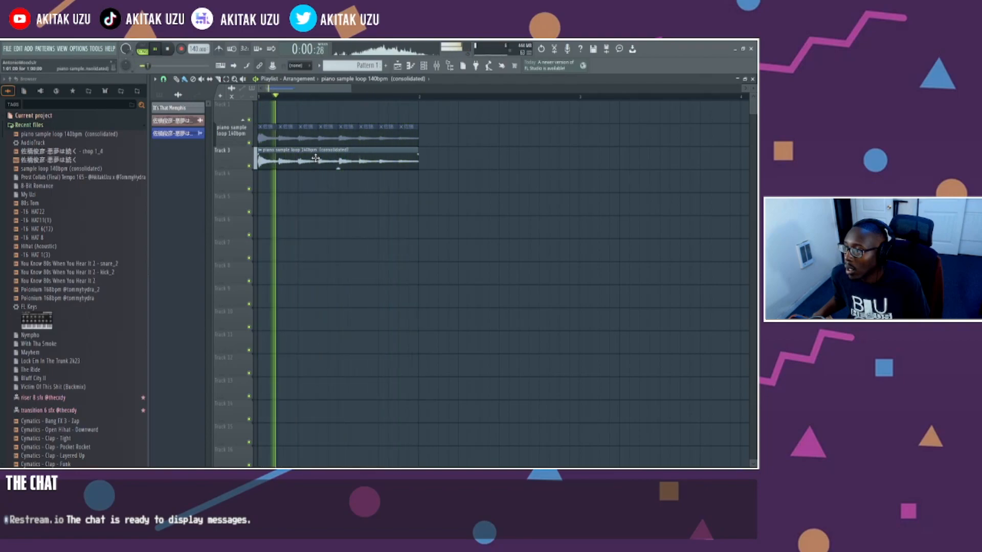
key("space")
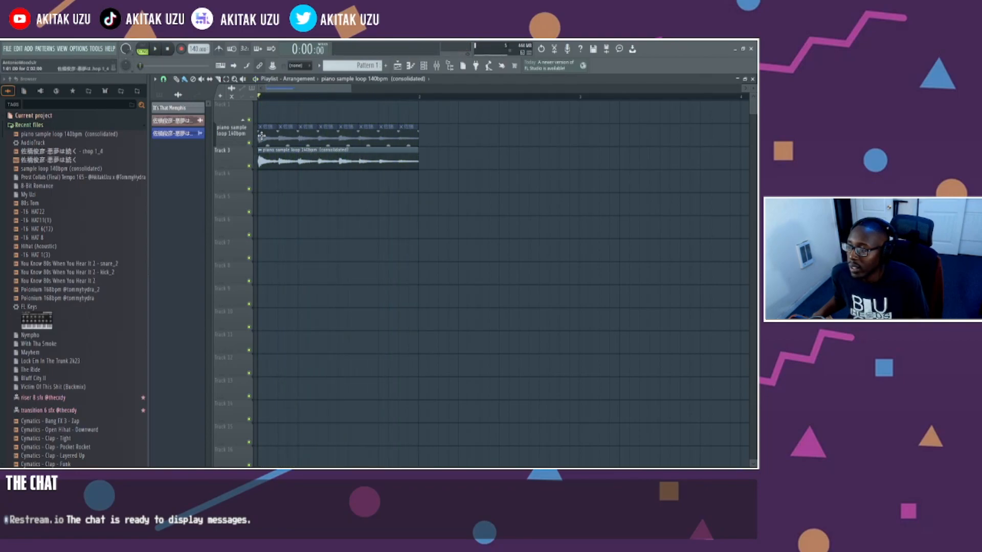
Undo the consolidation and play the chop slices on Track 1.
key("ctrl+z")
key("ctrl+z")
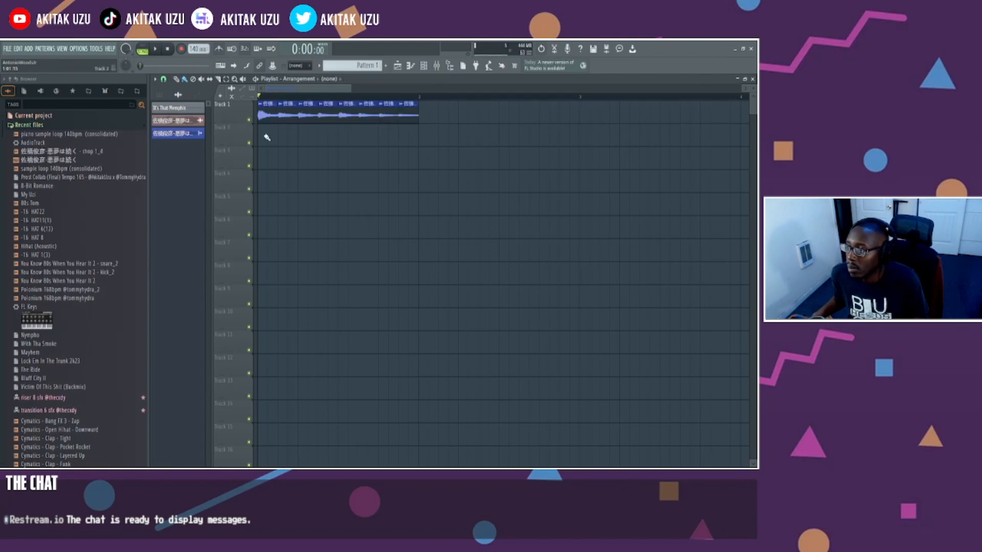
key("space")
key("space")
key("space")
key("space")
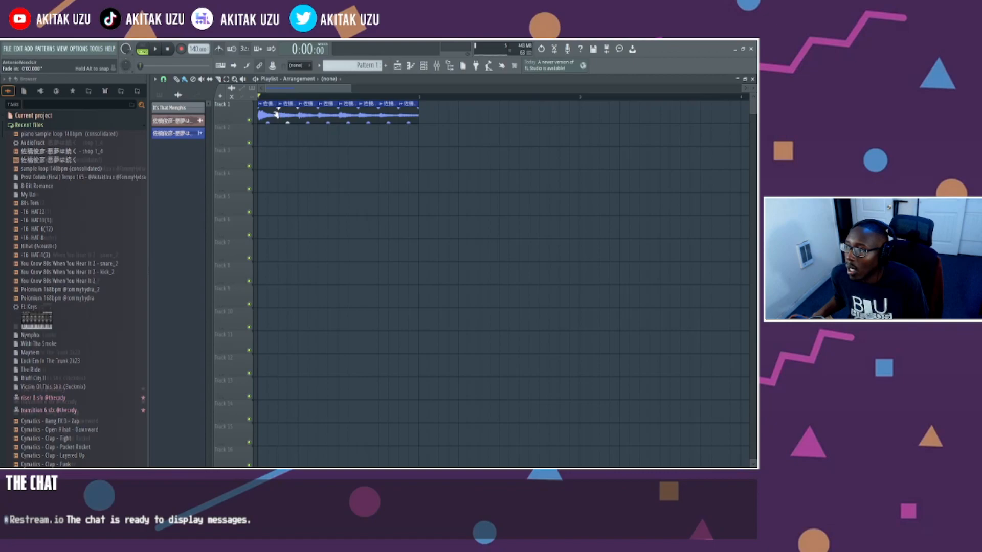
Crossfade the chop slices on Track 1 into each other with short fades at every slice boundary.
key("space")
scroll(271, 101, "up", 3)
scroll(271, 101, "up", 2)
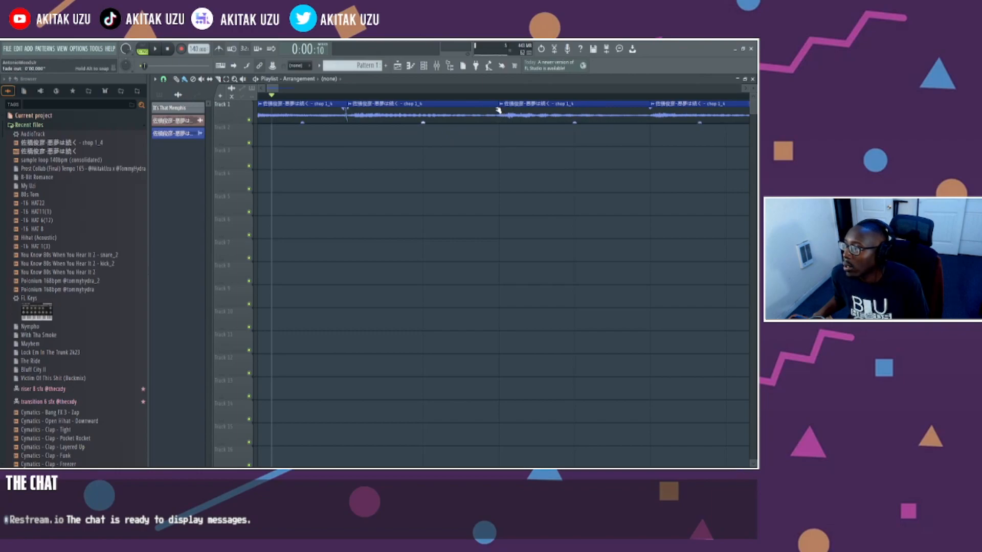
left_click_drag(498, 110, 496, 110)
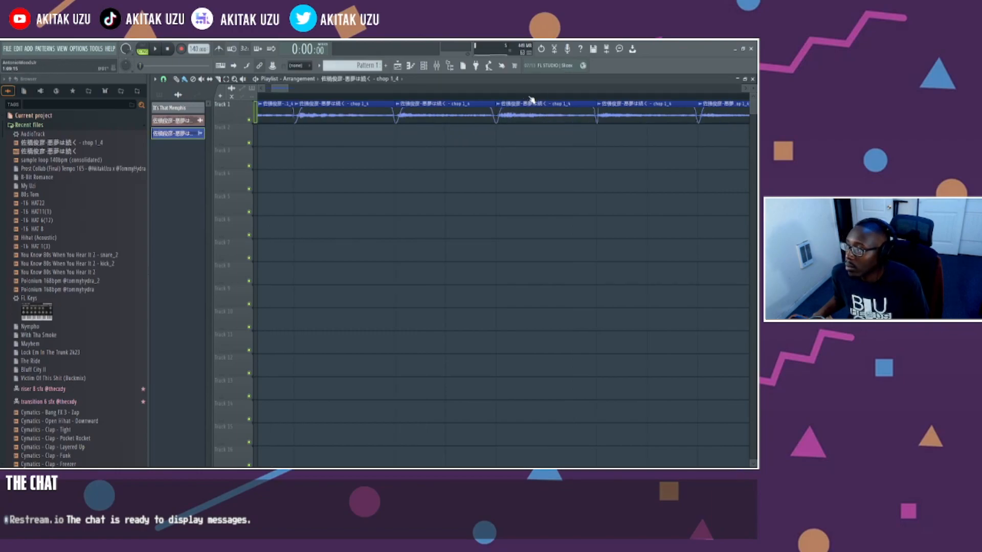
Consolidate all slices on the "piano loop 140bpm" track into a single audio clip.
scroll(532, 99, "down", 5)
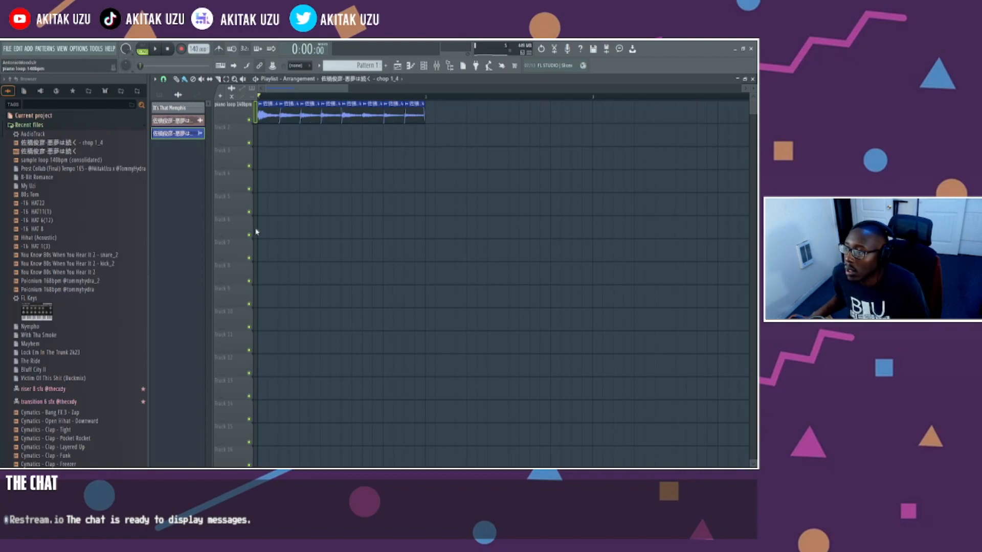
key("ctrl+a")
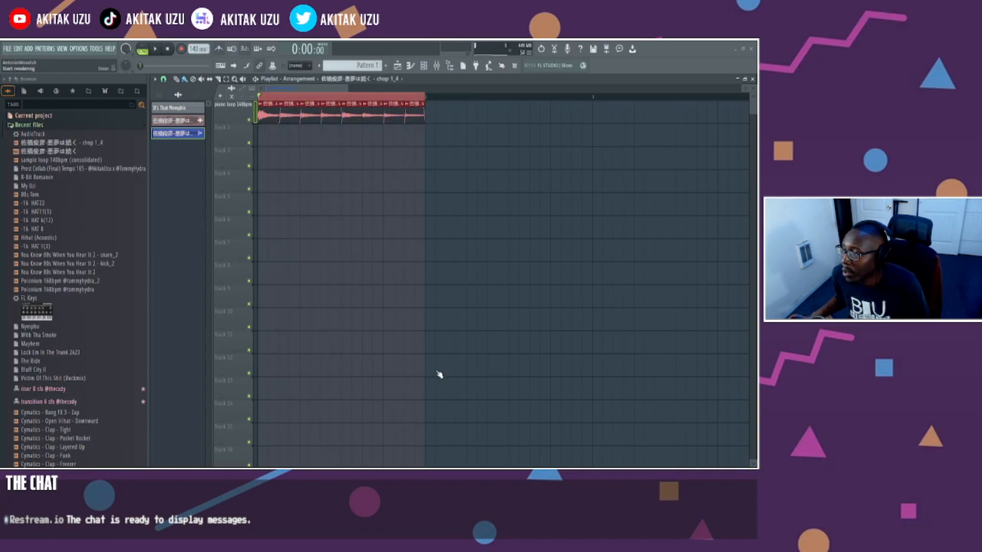
key("ctrl+alt+c")
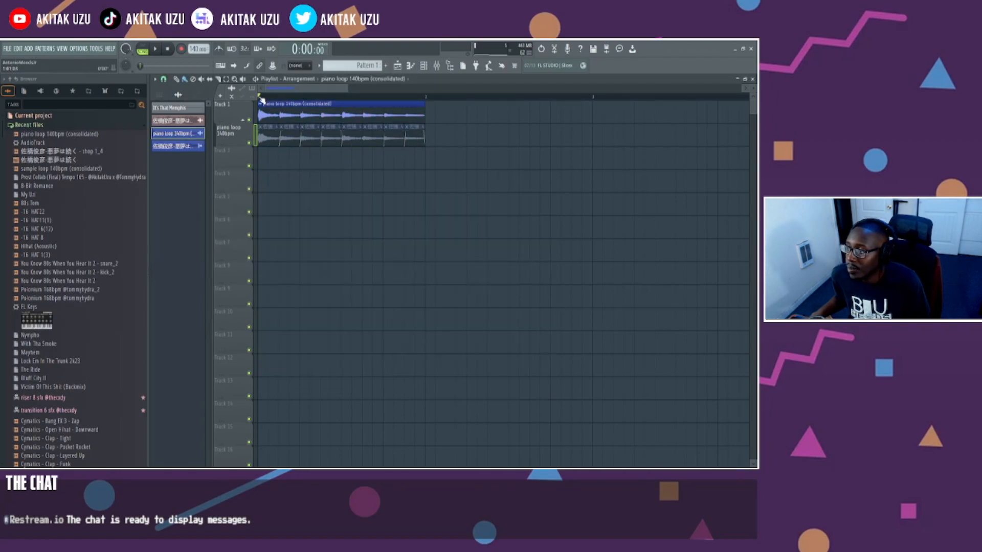
Move the consolidated piano loop clip to Track 4, play it and view its channel settings.
left_click_drag(261, 100, 261, 172)
key("space")
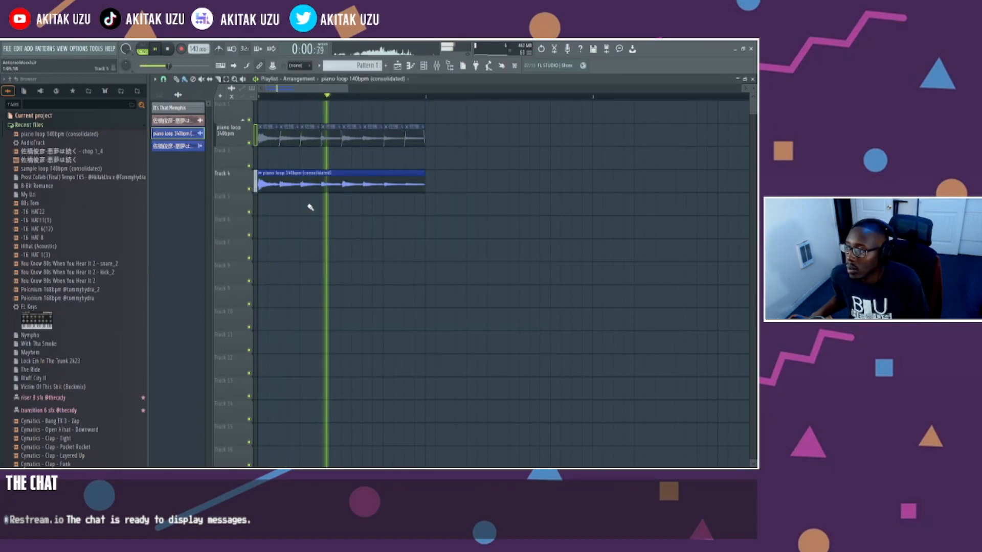
key("space")
double_click(333, 185)
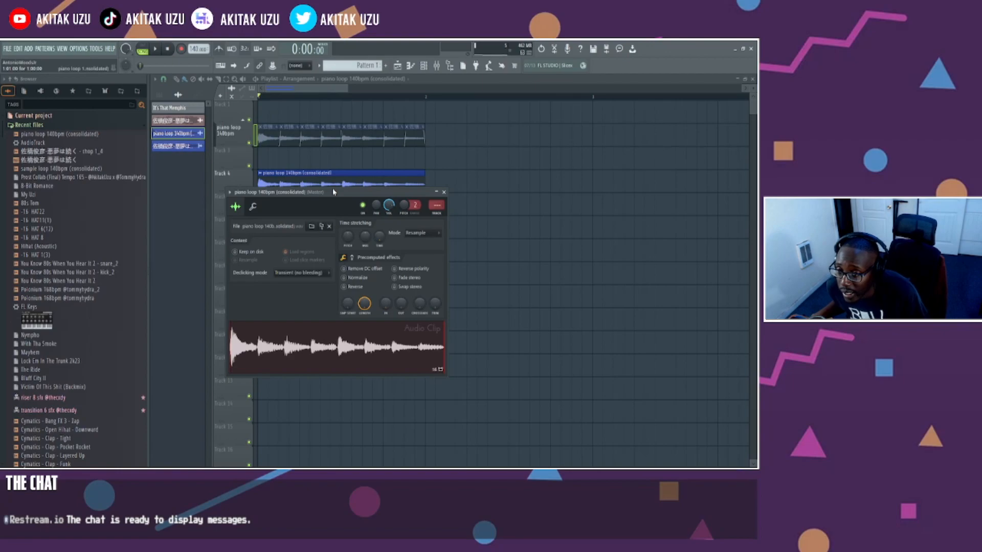
key("Escape")
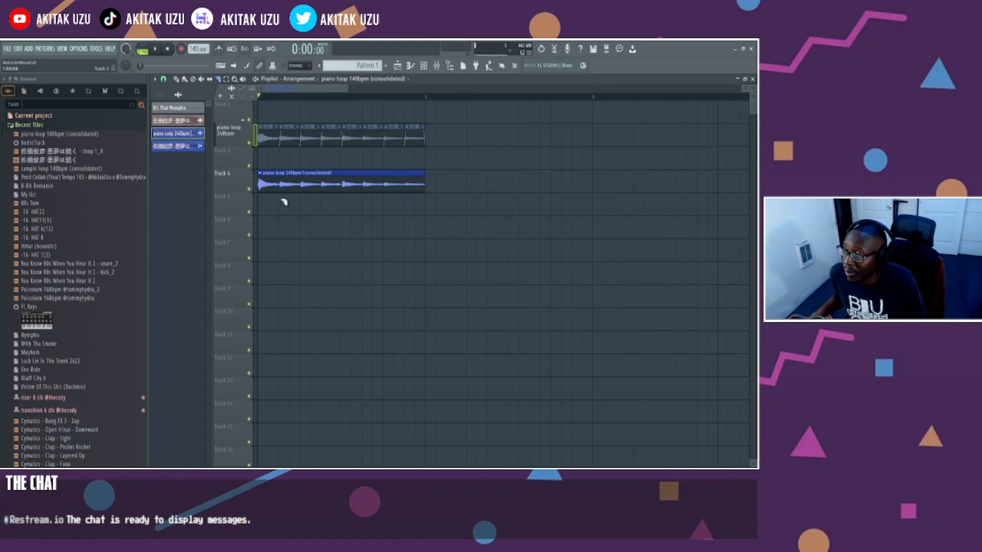
Slice the consolidated clip on Track 4 into eight equal pieces and play them.
left_click(279, 194)
left_click(307, 180)
left_click(325, 199)
left_click(348, 198)
left_click(369, 198)
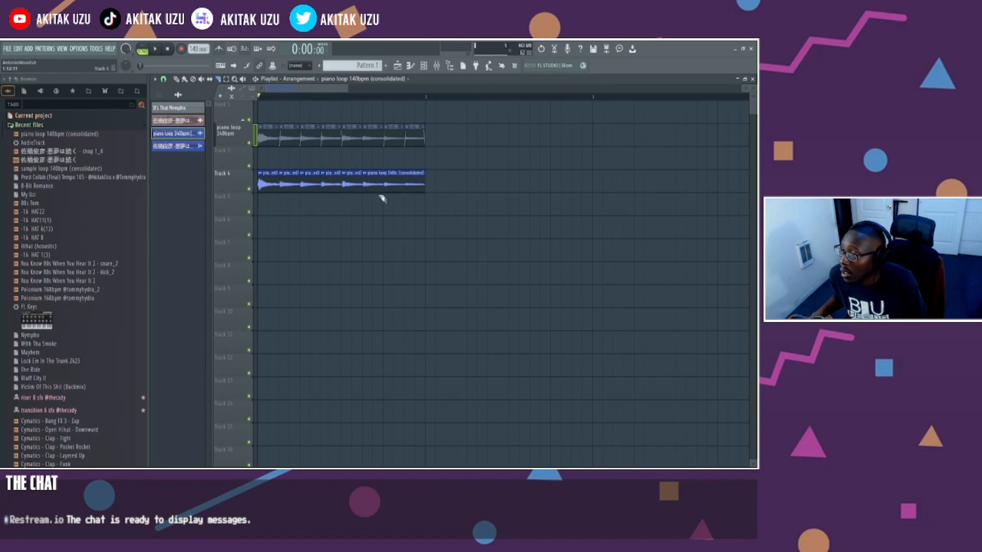
left_click(385, 184)
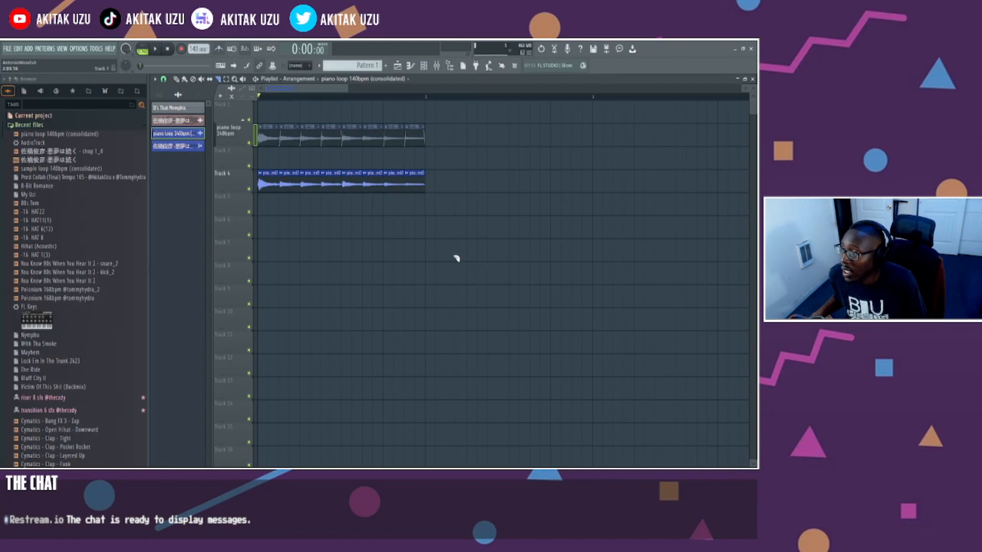
key("space")
key("space")
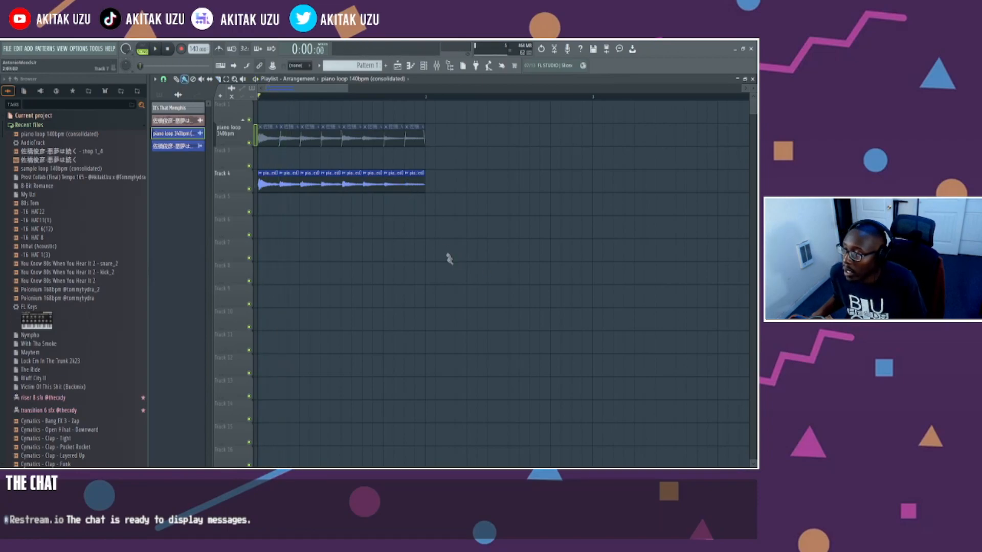
Rearrange the eight slices from Track 4 in reverse order on Track 5 and play the result.
left_click_drag(417, 184, 289, 207)
left_click_drag(372, 184, 307, 208)
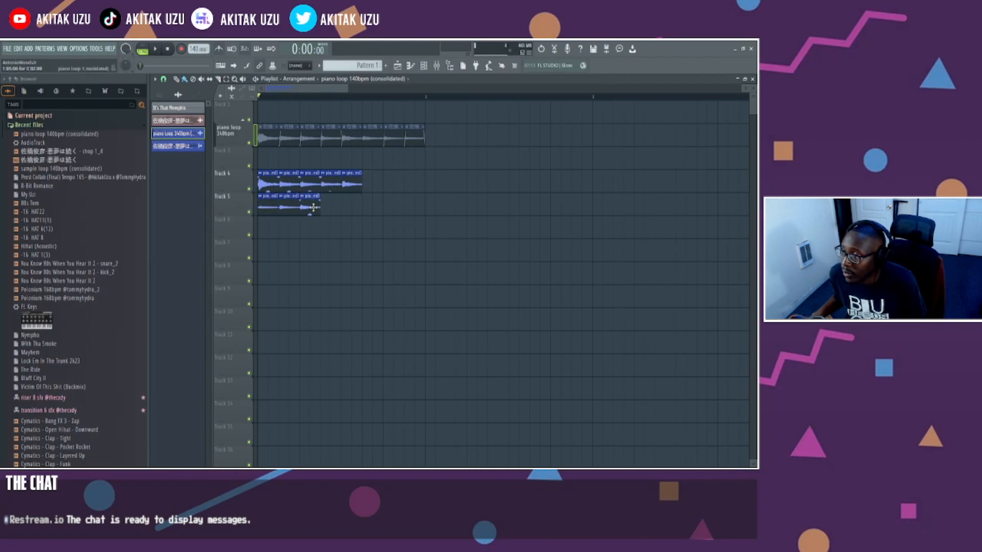
left_click_drag(350, 184, 355, 211)
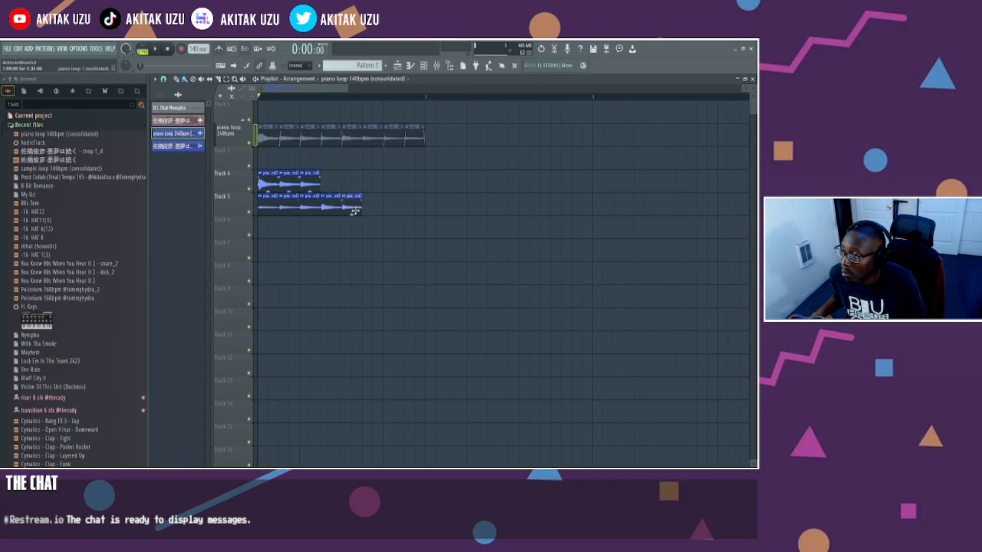
left_click_drag(310, 185, 373, 209)
left_click_drag(294, 184, 402, 218)
left_click_drag(267, 183, 421, 218)
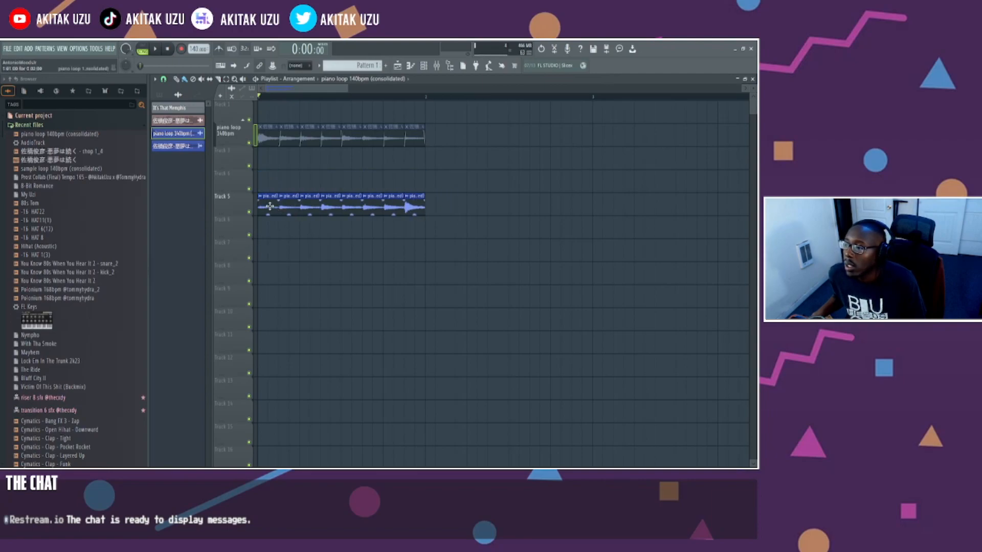
key("space")
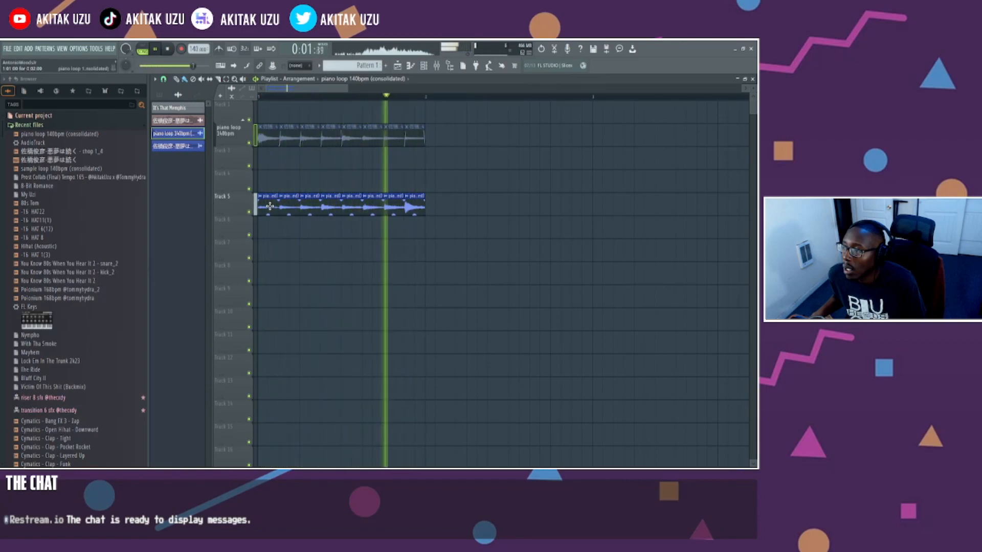
Enable Reverse on the "piano loop 140bpm (consolidated)" sample used by the Track 5 slices and play them.
double_click(291, 212)
key("space")
left_click(358, 286)
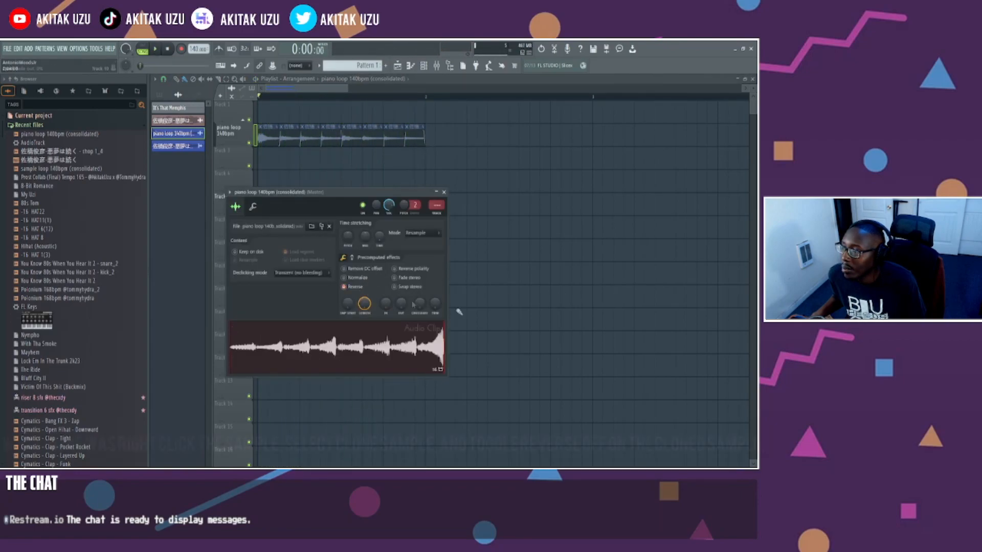
key("space")
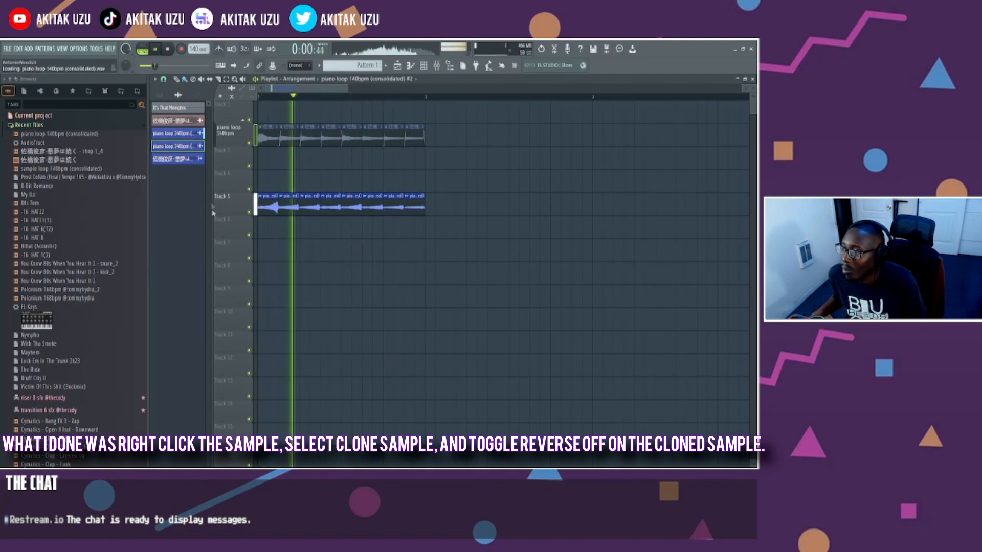
Turn off Reverse on the cloned sample "piano loop 140bpm (consolidated) #2" and place it at the start of Track 4.
double_click(194, 147)
left_click(355, 297)
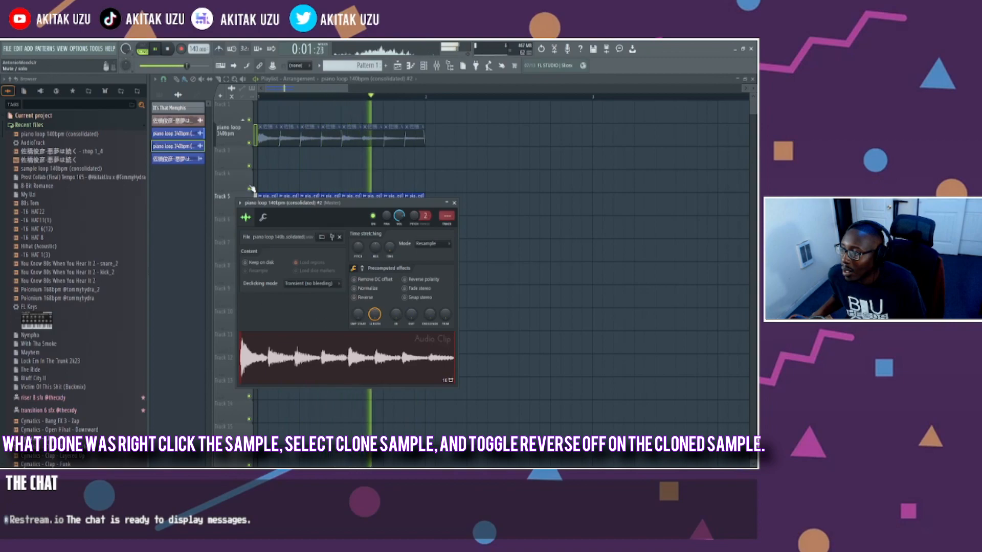
left_click(332, 91)
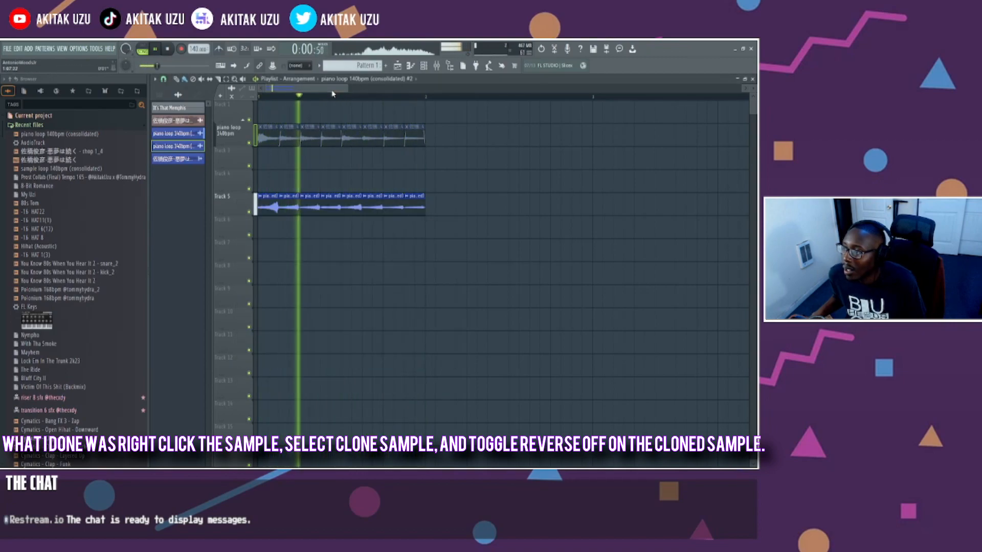
left_click(263, 182)
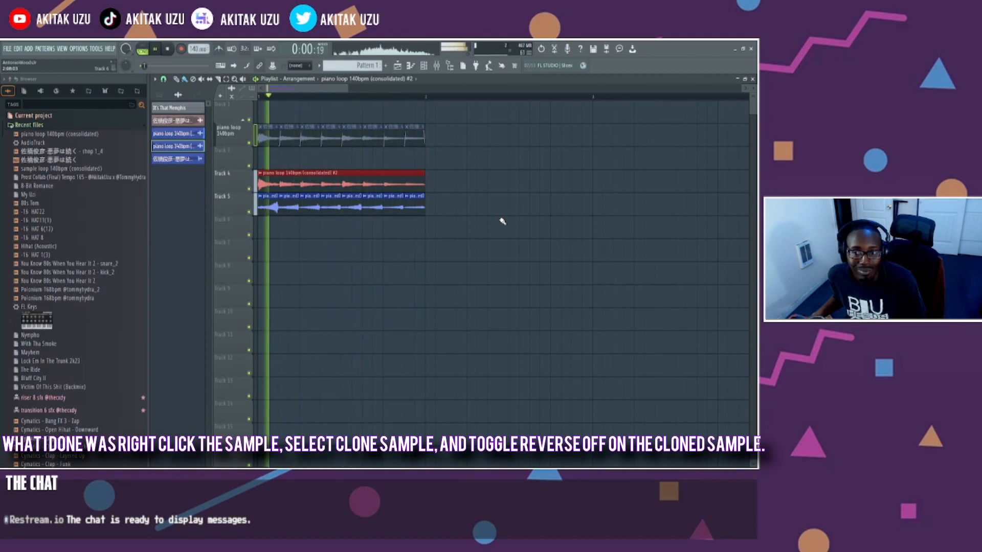
Lower the channel volume of the cloned loop on Track 4 and choose its time-stretching mode.
double_click(303, 175)
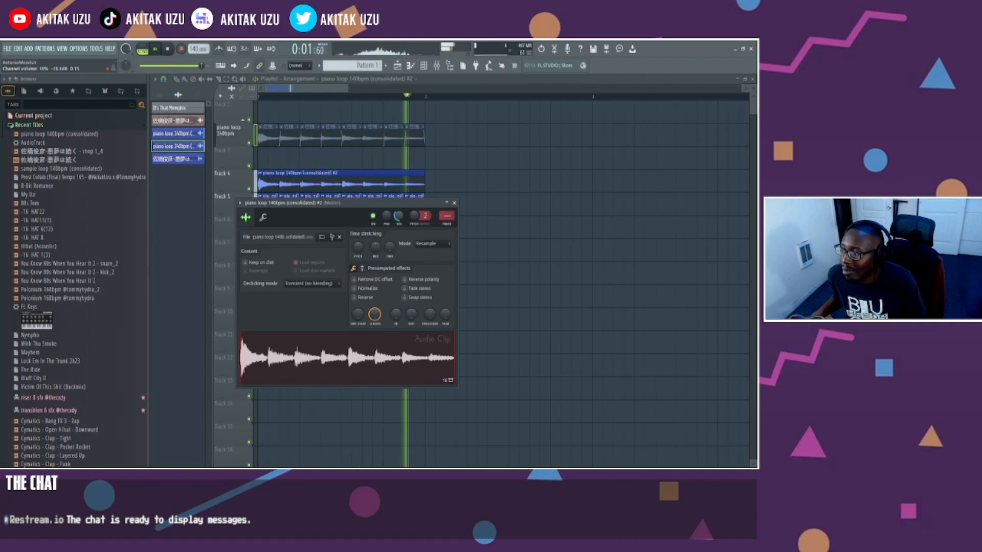
key("space")
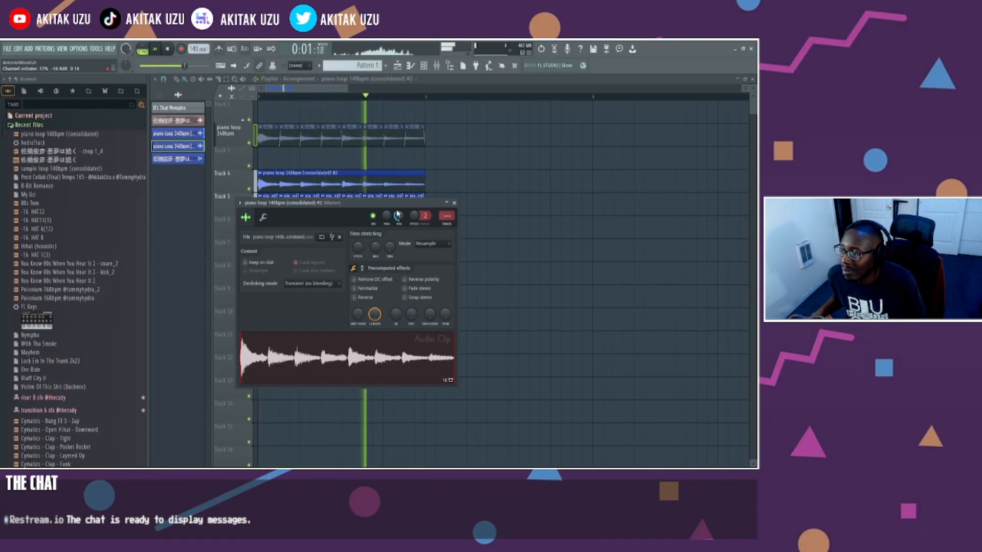
left_click(434, 246)
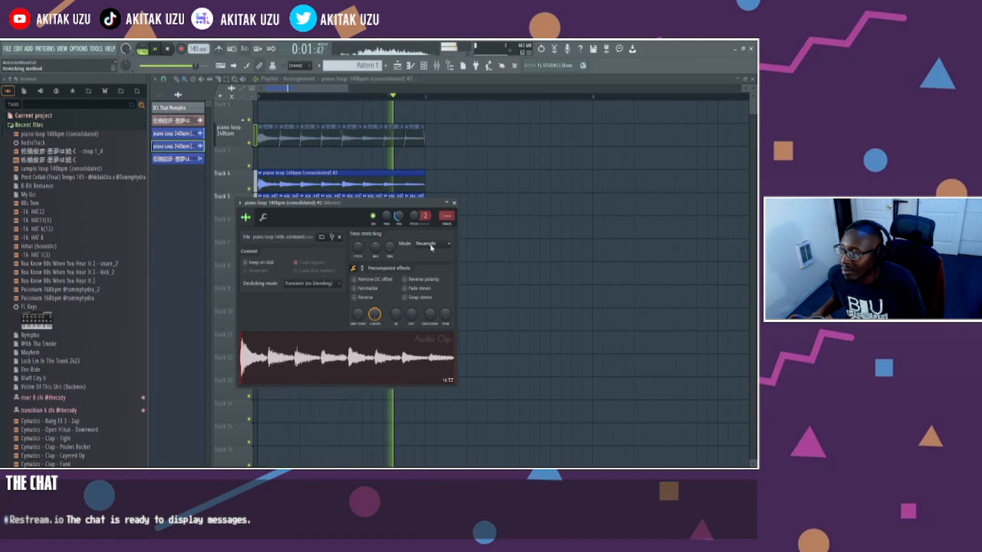
left_click(429, 267)
left_click(454, 203)
Consolidate the reversed slices on the "piano loop 140bpm 2" track into one clip and play it with the Track 4 loop.
key("space")
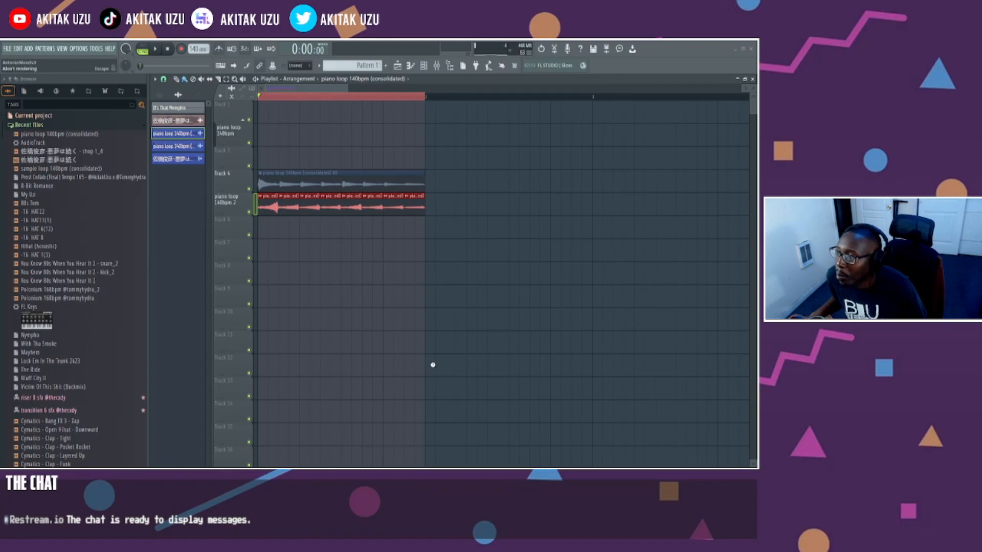
left_click(336, 88)
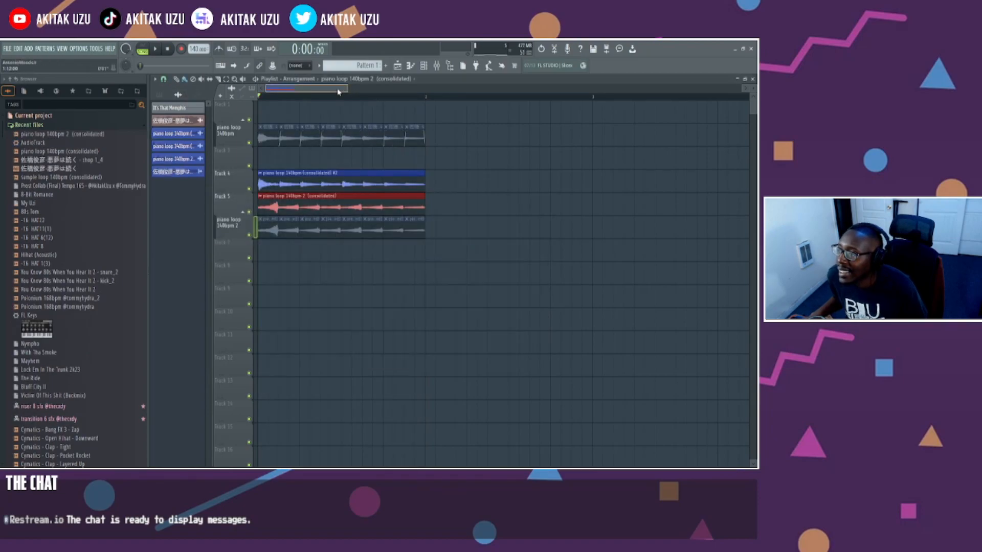
key("space")
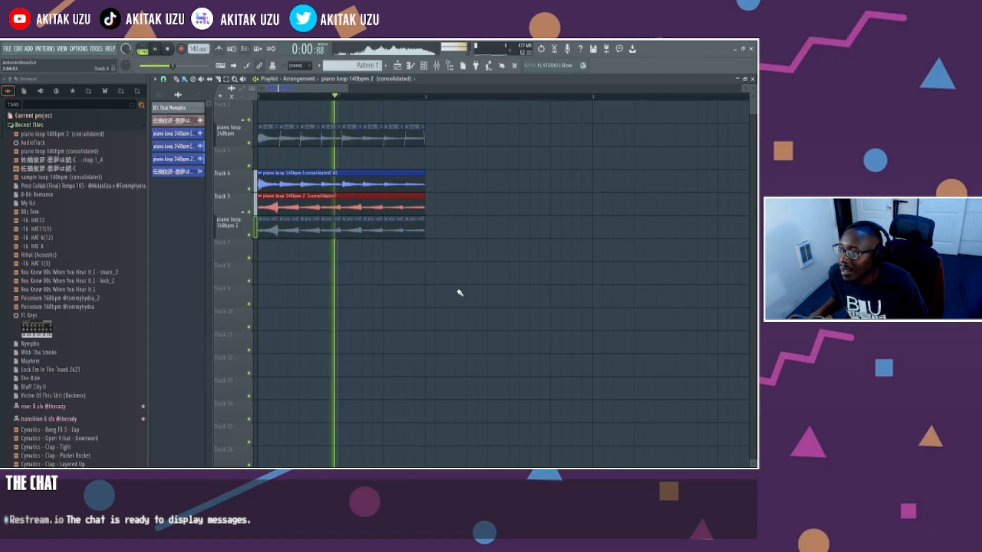
key("space")
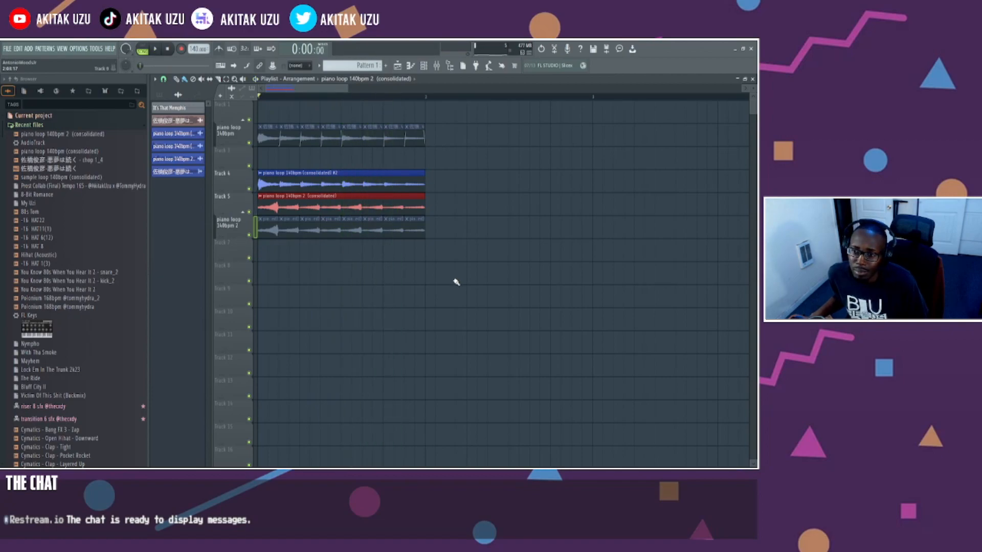